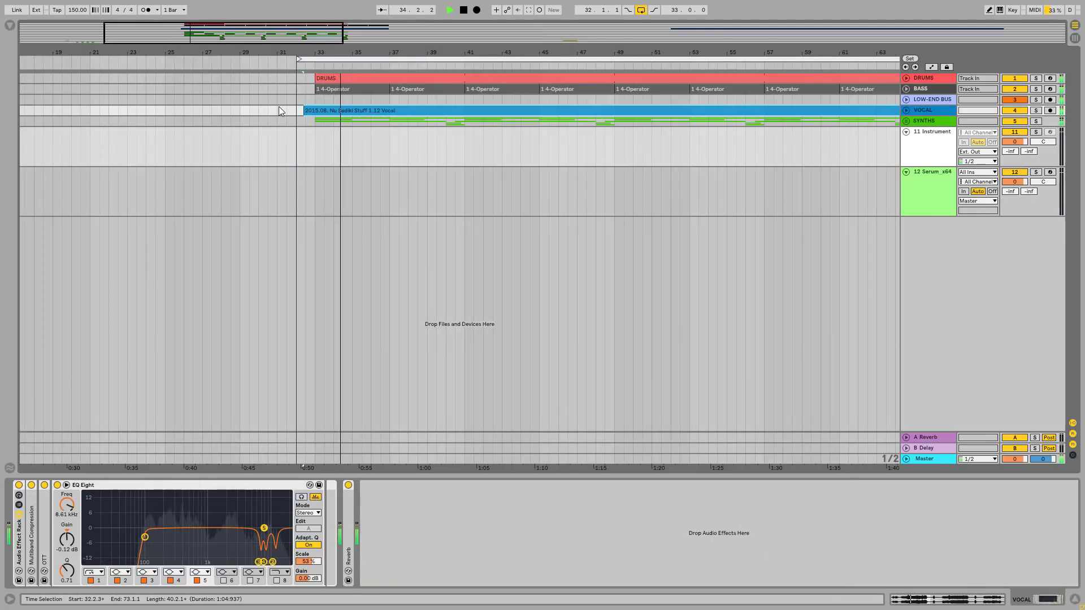
- Lower the VOCAL track's volume to -6.6 dB and fold the track again
{"action": "left_click", "coordinate": [907, 110]}
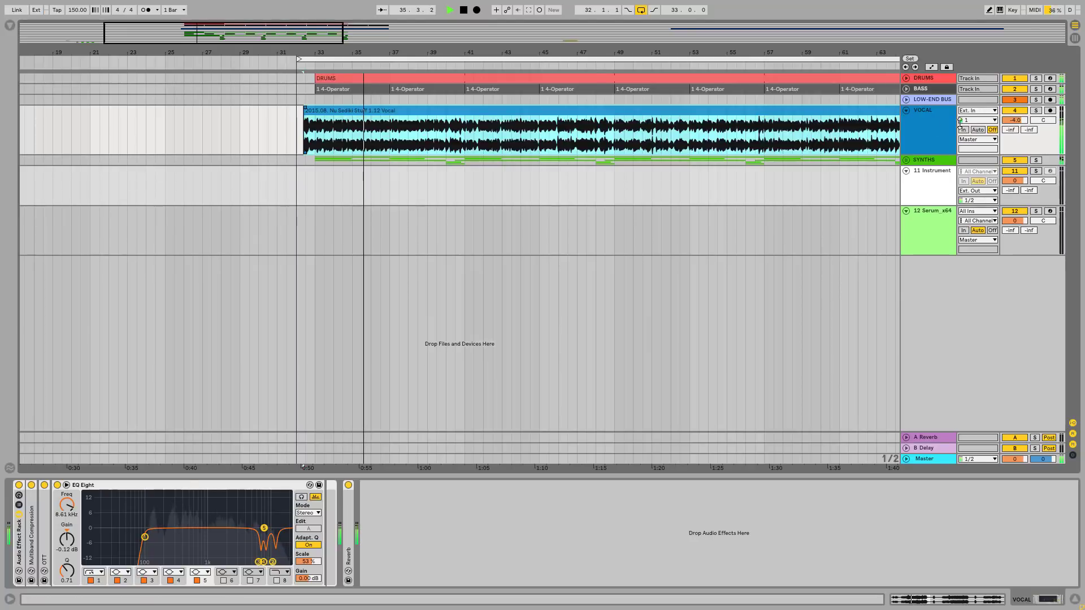
{"action": "scroll", "coordinate": [1023, 123], "scroll_direction": "down", "scroll_amount": 5}
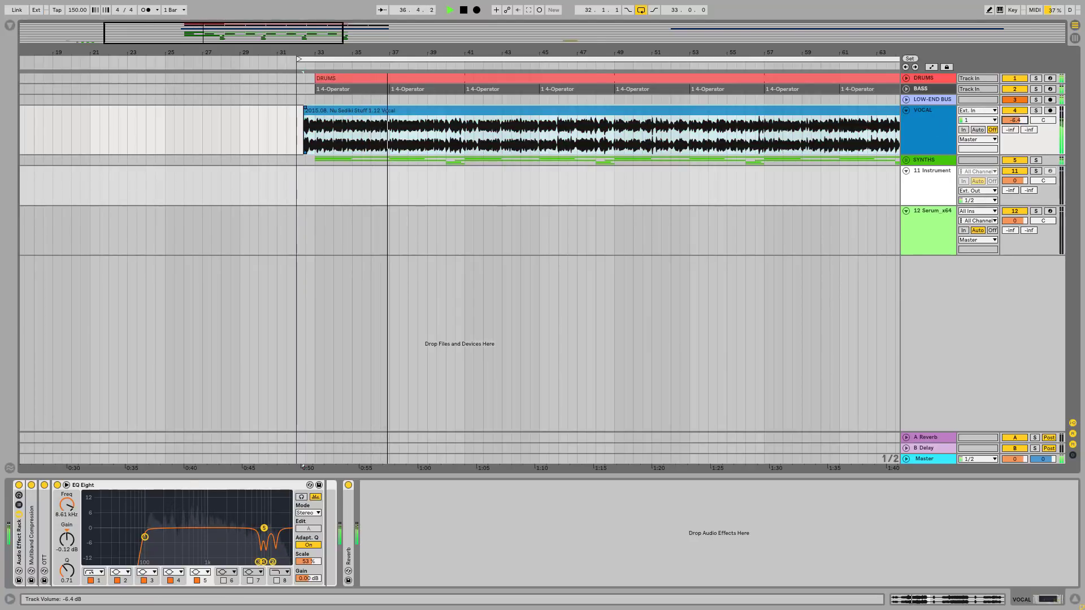
{"action": "scroll", "coordinate": [1023, 123], "scroll_direction": "up", "scroll_amount": 1}
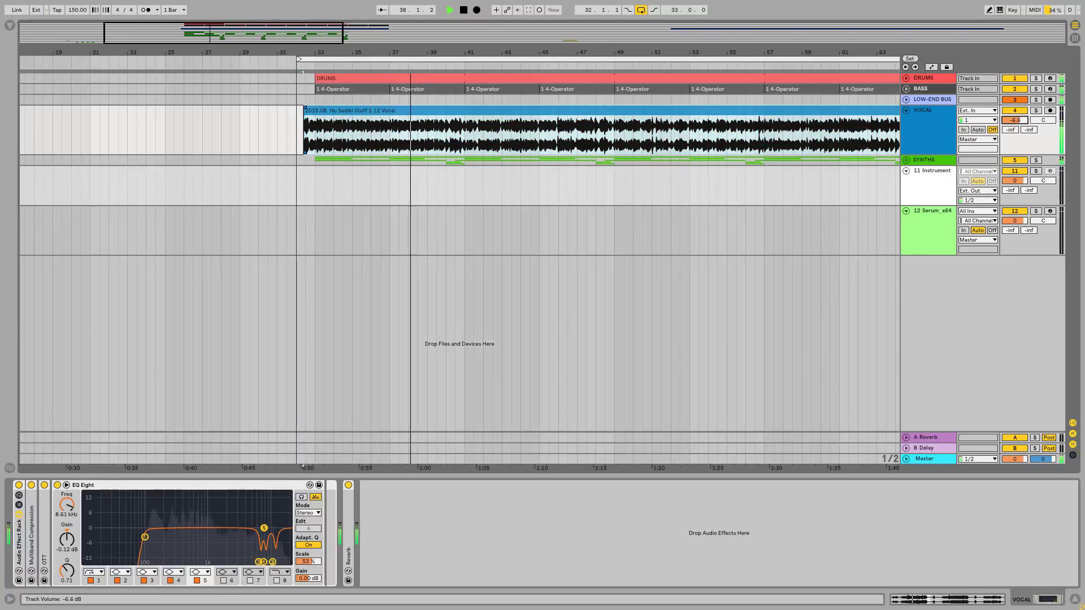
{"action": "left_click", "coordinate": [906, 110]}
- Set the arrangement loop to 41 bars starting at bar 32 and collapse the vocal track's EQ Eight
{"action": "left_click_drag", "start_coordinate": [840, 66], "coordinate": [640, 59]}
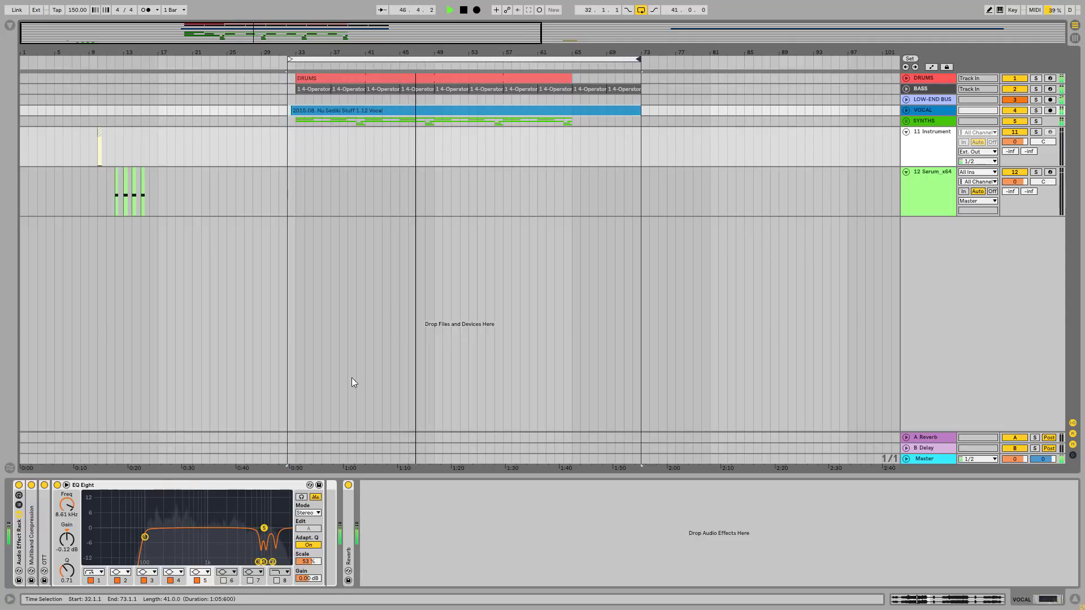
{"action": "double_click", "coordinate": [148, 485]}
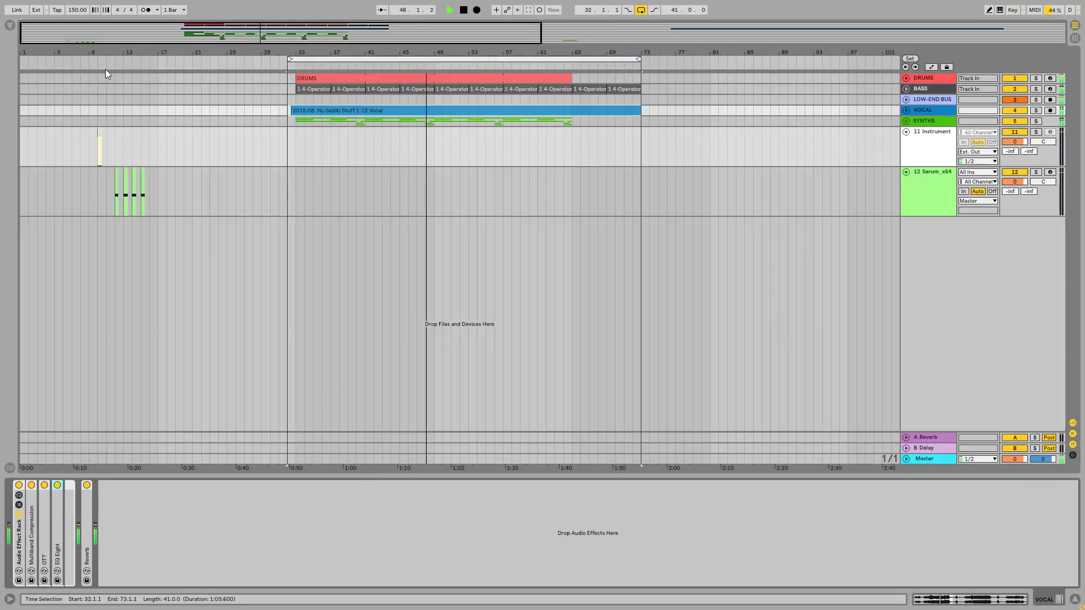
- Listen through the looped drop section and stop playback
{"action": "left_click_drag", "start_coordinate": [104, 46], "coordinate": [110, 49]}
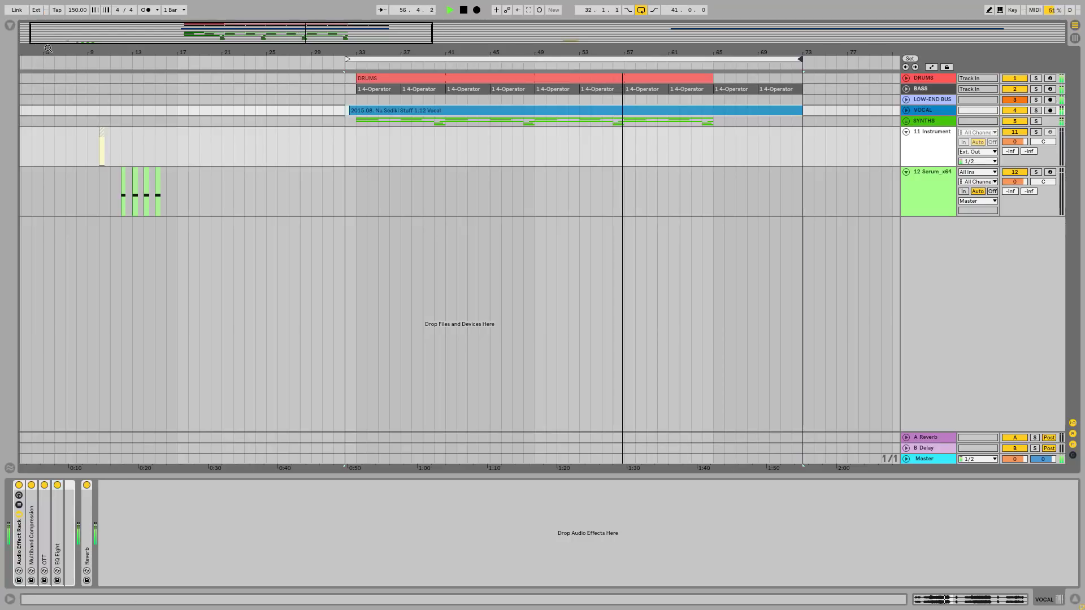
{"action": "left_click_drag", "start_coordinate": [47, 55], "coordinate": [86, 43]}
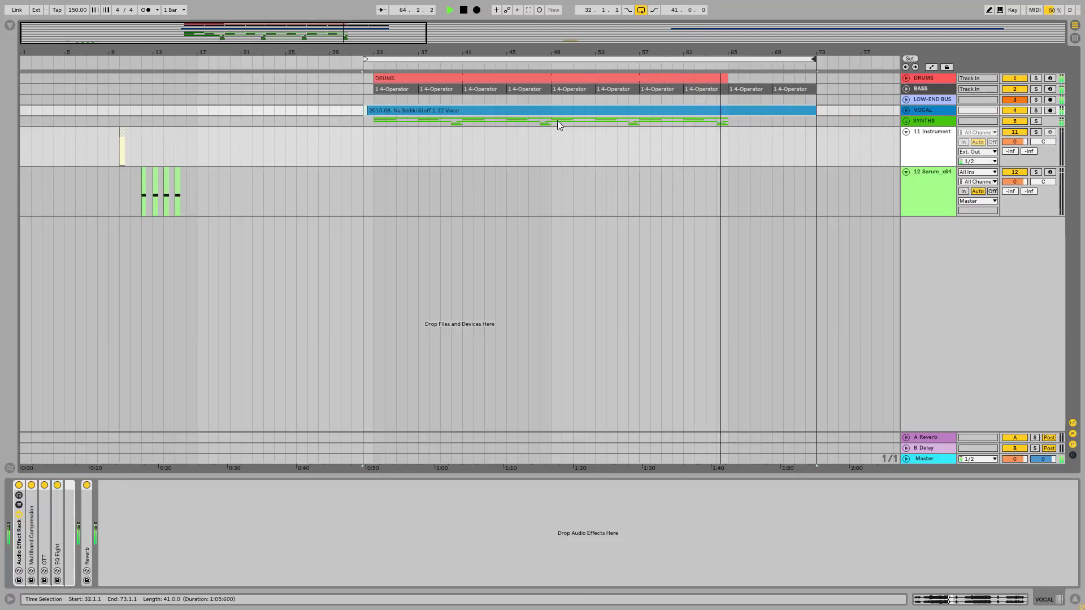
{"action": "left_click_drag", "start_coordinate": [614, 52], "coordinate": [614, 44]}
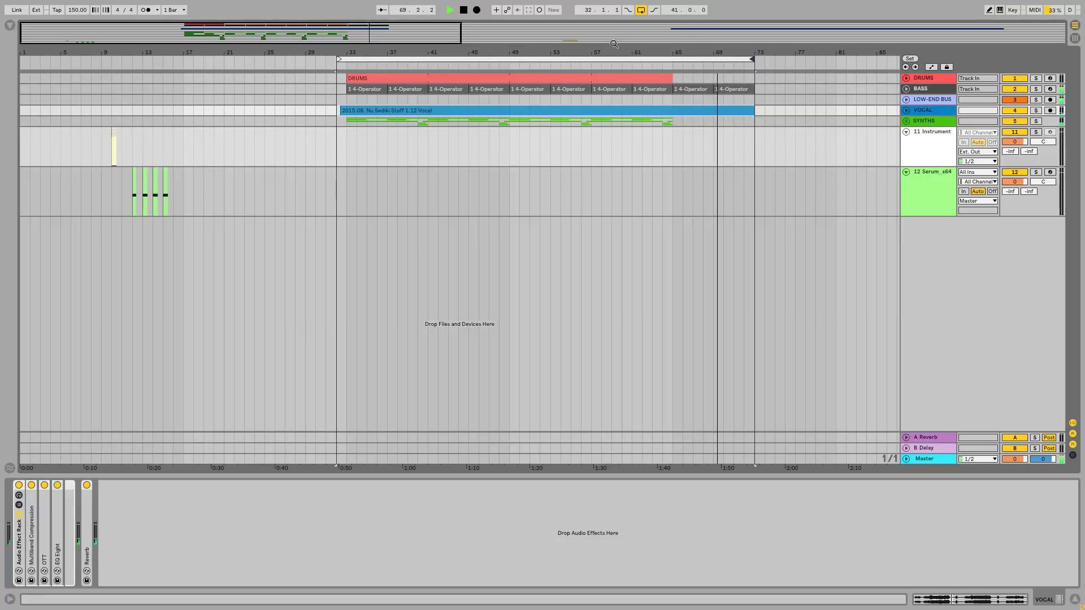
{"action": "key", "text": "space"}
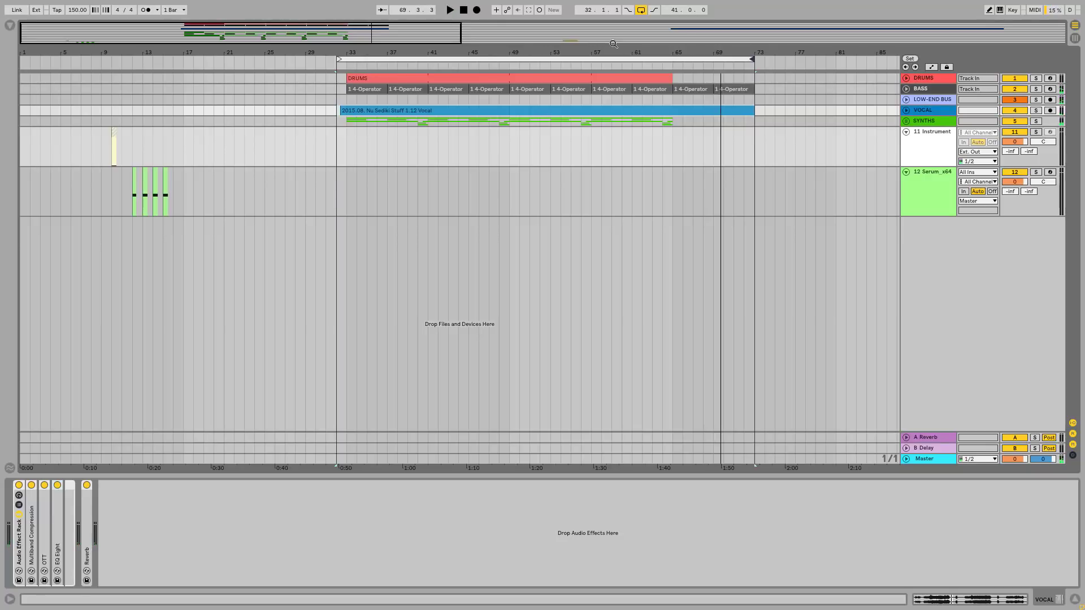
- Solo and record-arm the Serum_x64 track that holds the clips from bar 12 onward
{"action": "left_click_drag", "start_coordinate": [117, 48], "coordinate": [107, 46]}
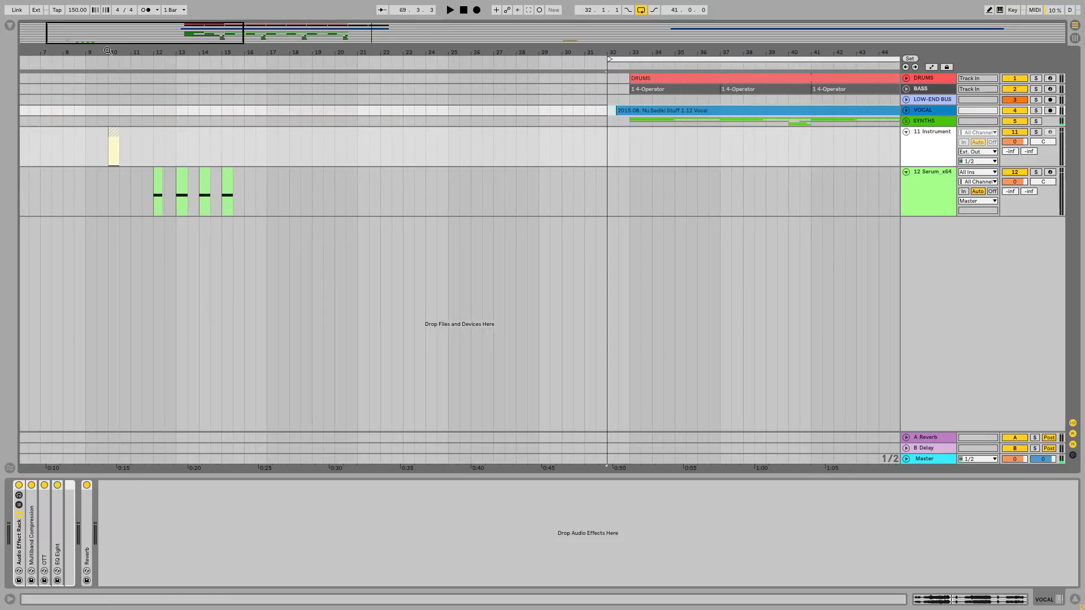
{"action": "left_click_drag", "start_coordinate": [111, 49], "coordinate": [104, 60]}
{"action": "left_click", "coordinate": [142, 132]}
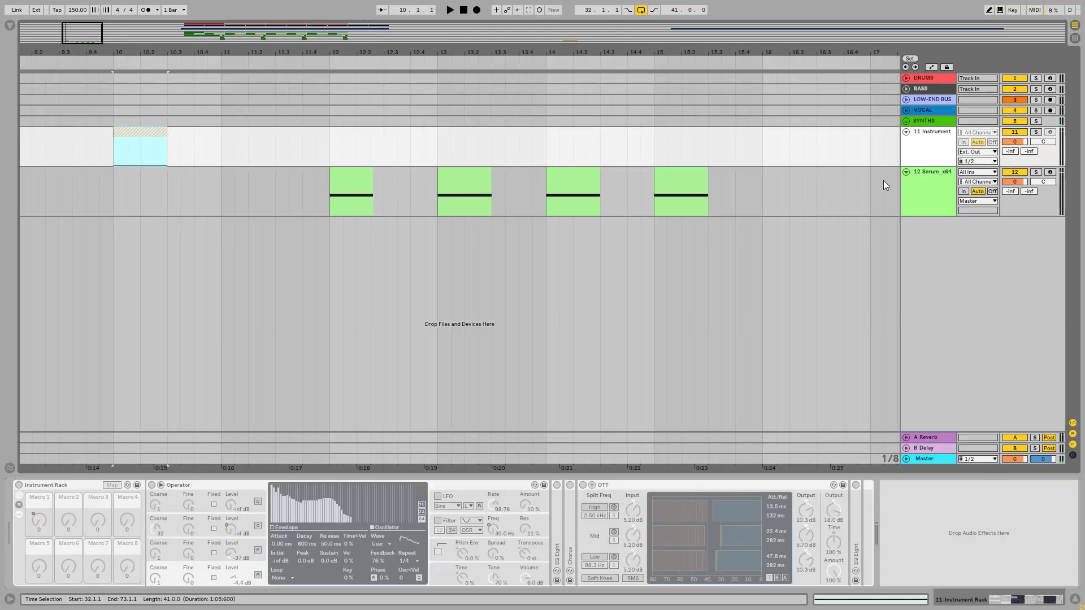
{"action": "left_click", "coordinate": [944, 171]}
{"action": "left_click", "coordinate": [351, 174]}
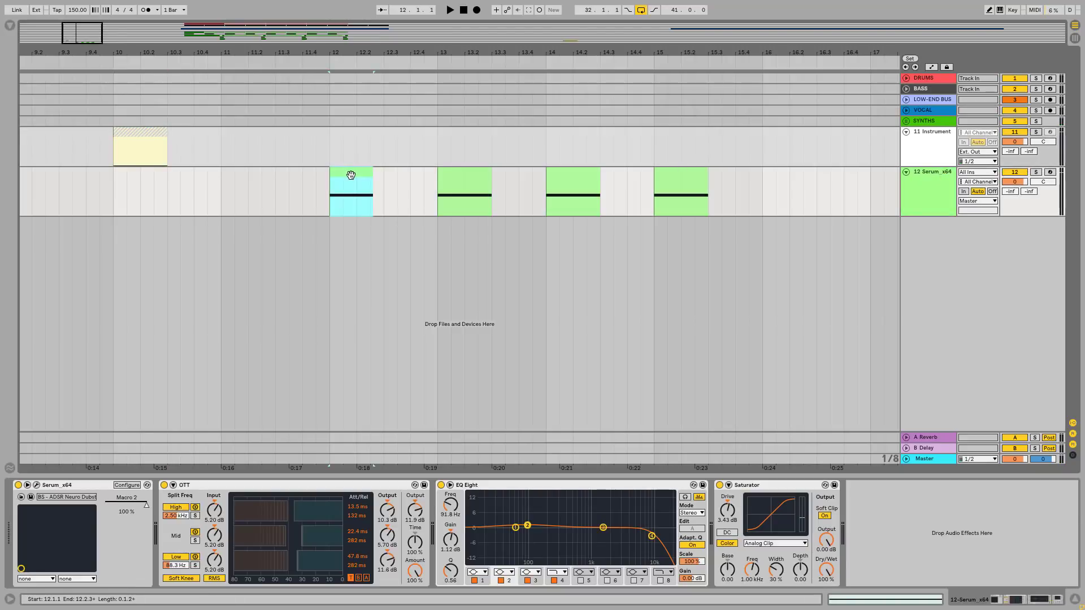
{"action": "left_click", "coordinate": [1036, 171]}
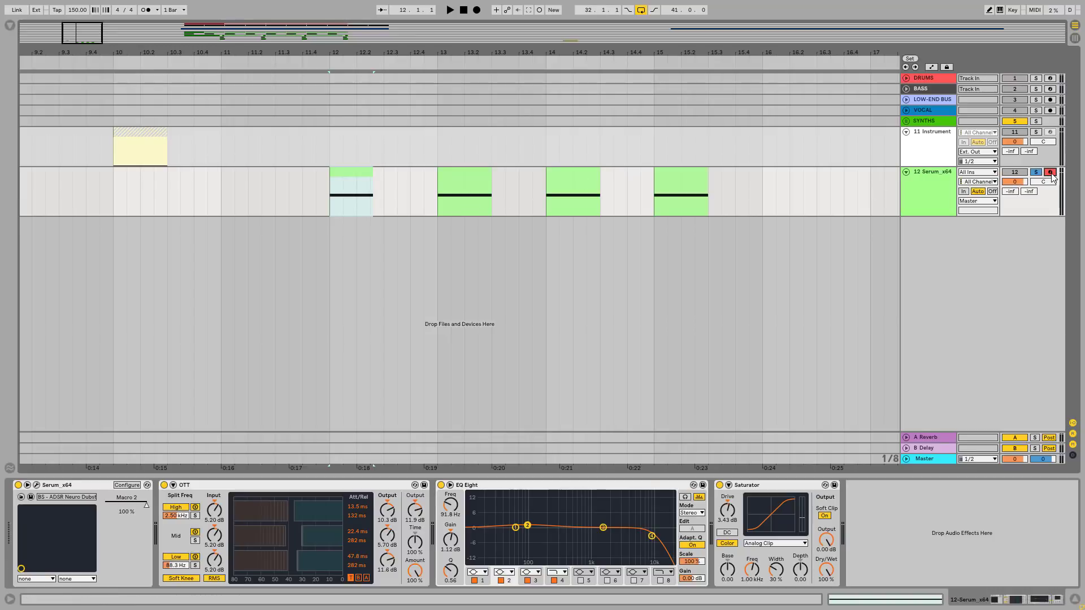
- Play the first Serum clip at bar 12 to audition its sound, and stop playback
{"action": "left_click", "coordinate": [350, 171]}
{"action": "key", "text": "space"}
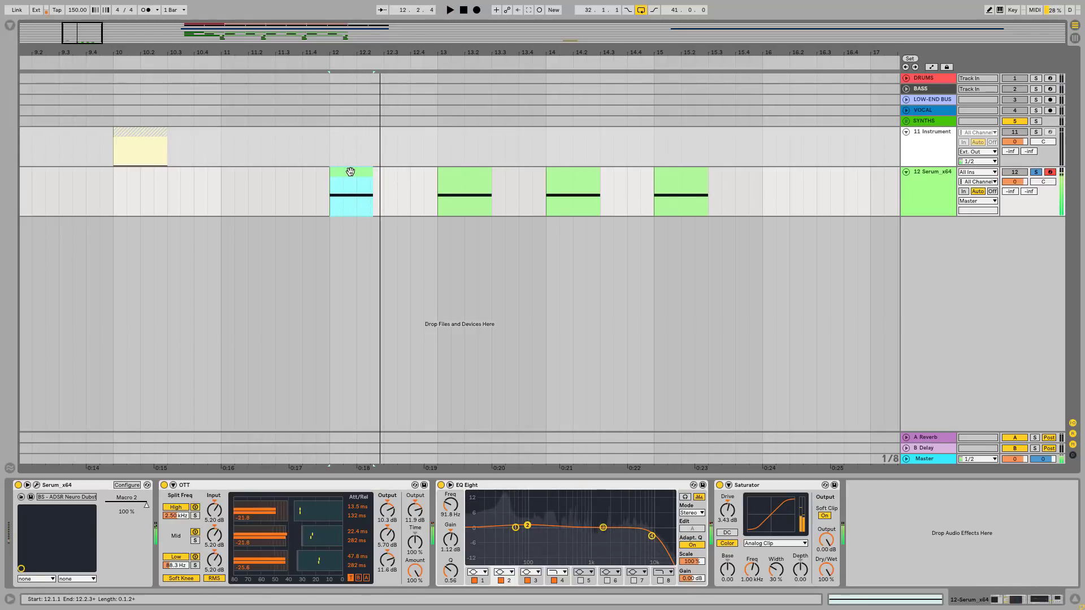
{"action": "key", "text": "space"}
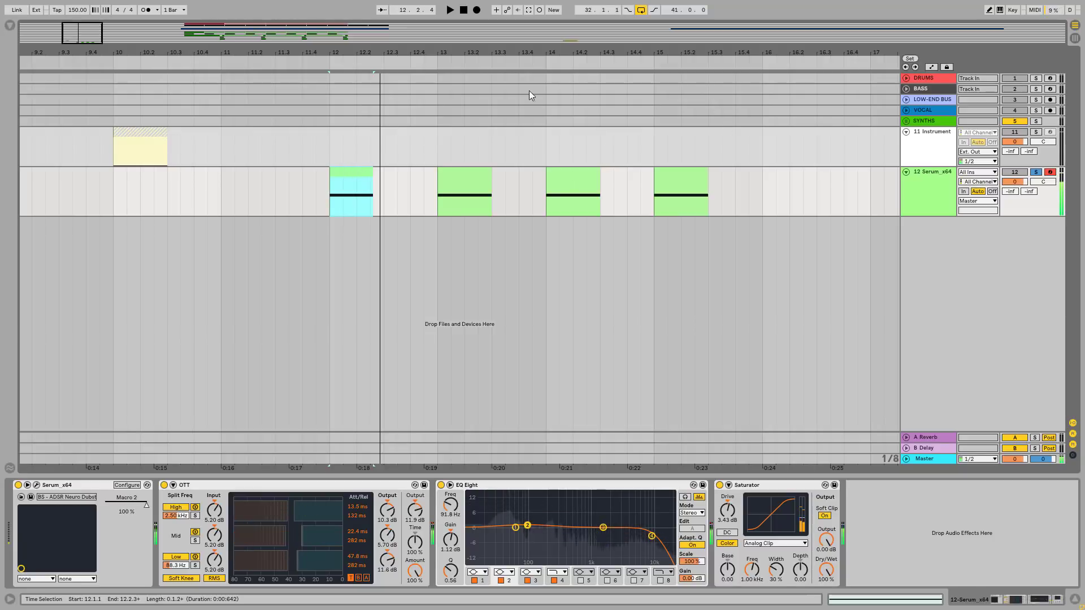
- Solo the 11 Instrument track and unfreeze it so its devices can be edited
{"action": "left_click_drag", "start_coordinate": [113, 53], "coordinate": [271, 113]}
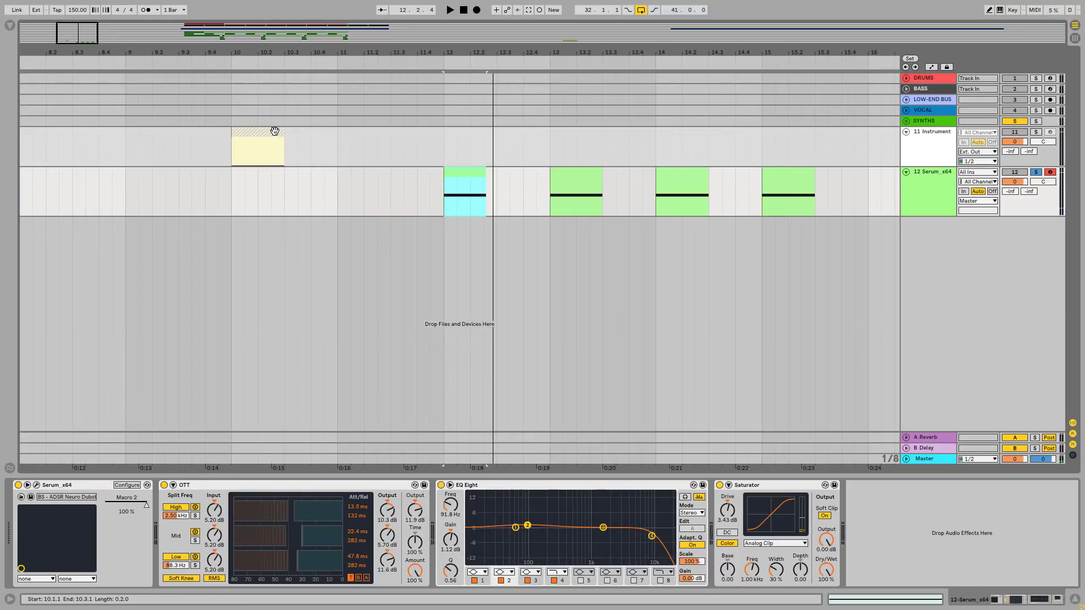
{"action": "left_click", "coordinate": [274, 131]}
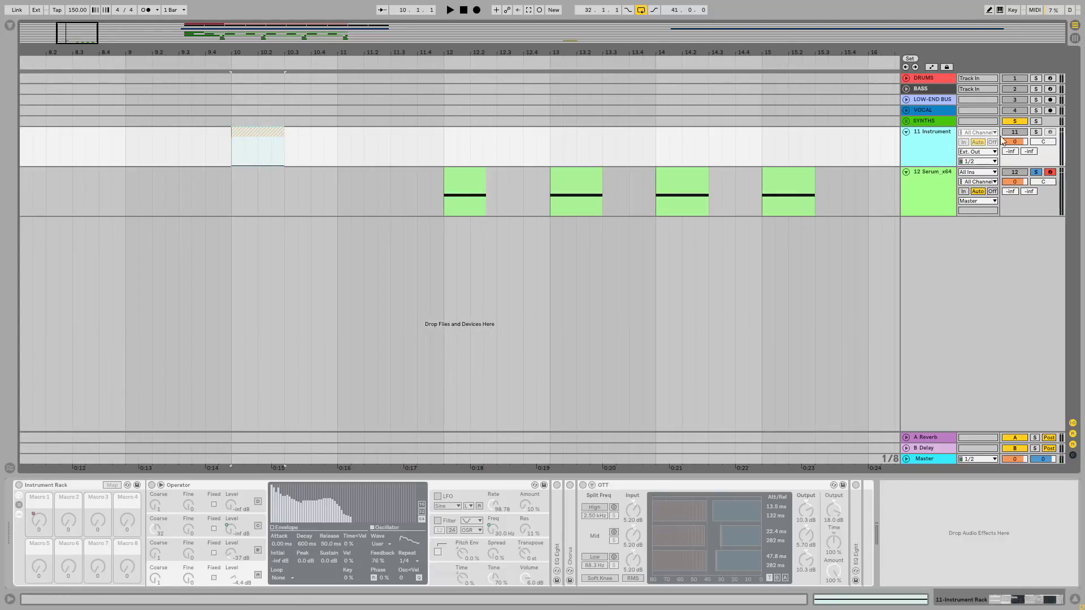
{"action": "left_click", "coordinate": [1034, 132]}
{"action": "right_click", "coordinate": [946, 135]}
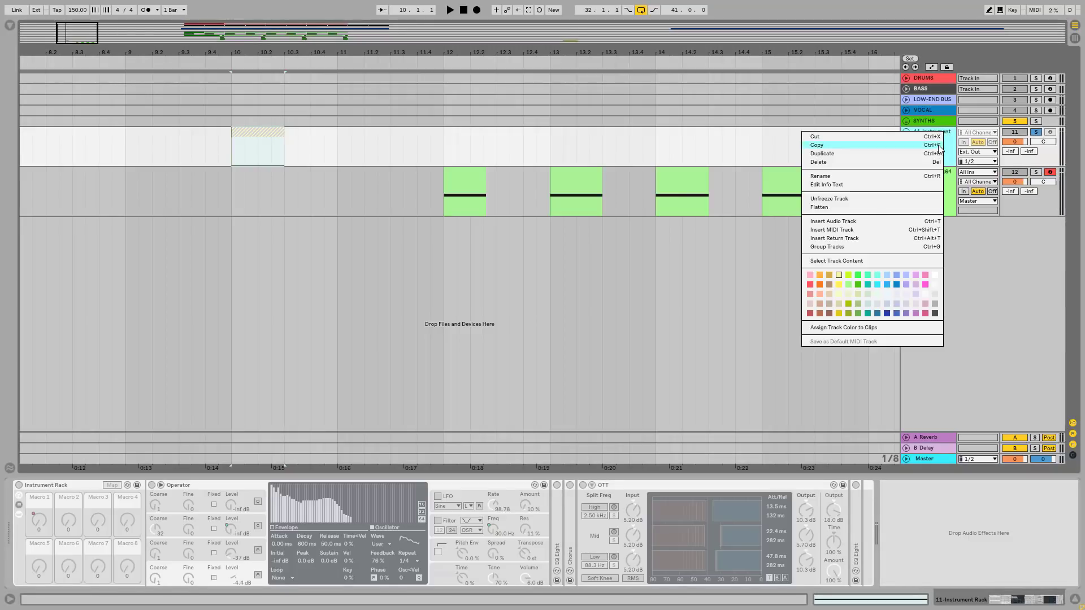
{"action": "left_click", "coordinate": [828, 198]}
- Play the clip at bar 10 on the 11 Instrument track to audition the Operator sound, and stop playback
{"action": "left_click", "coordinate": [252, 130]}
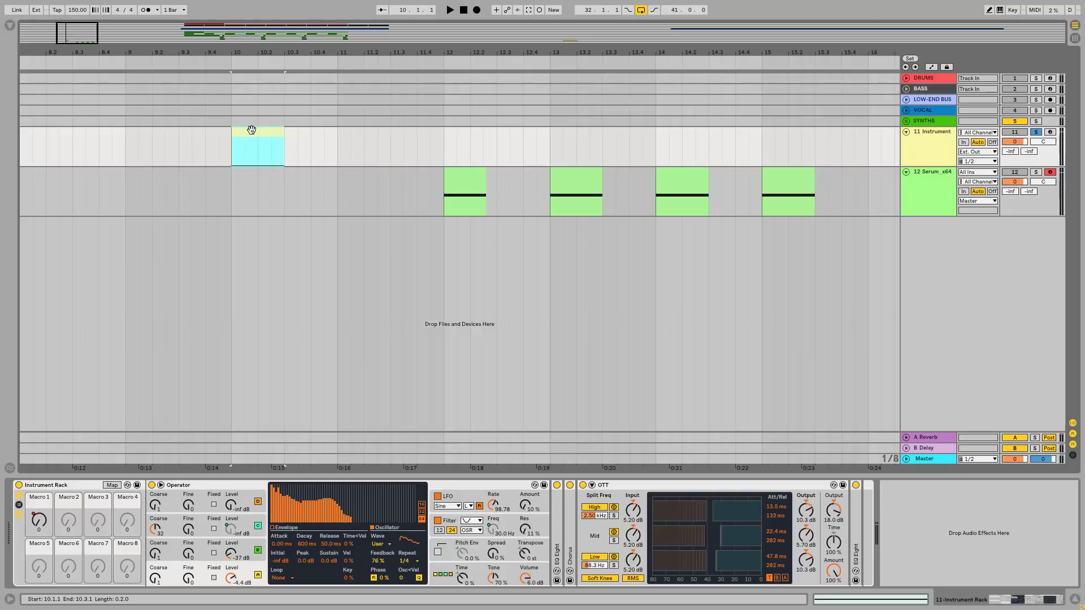
{"action": "key", "text": "space"}
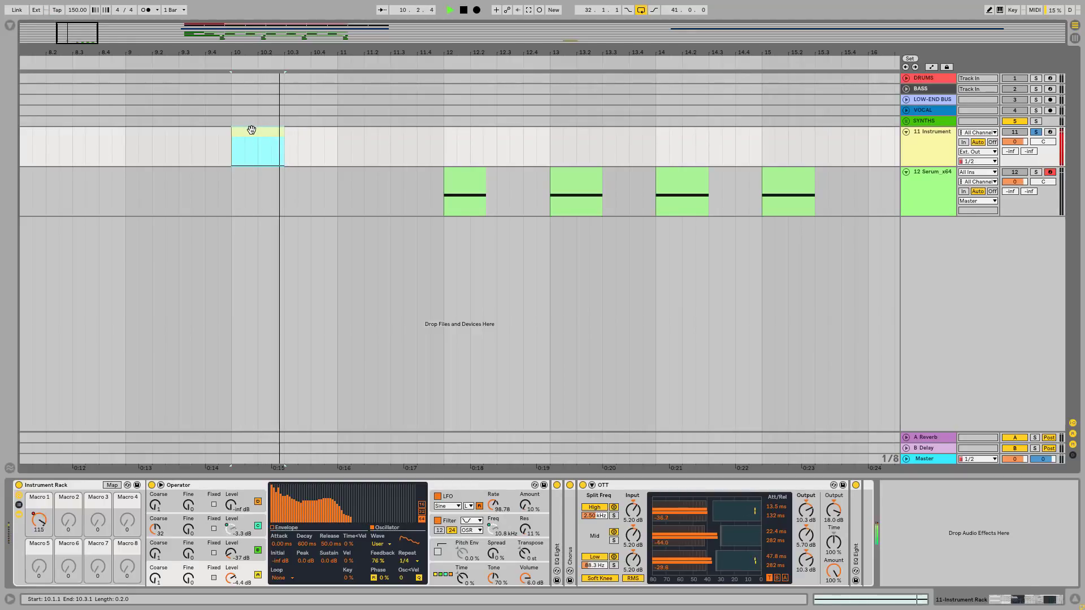
{"action": "key", "text": "space"}
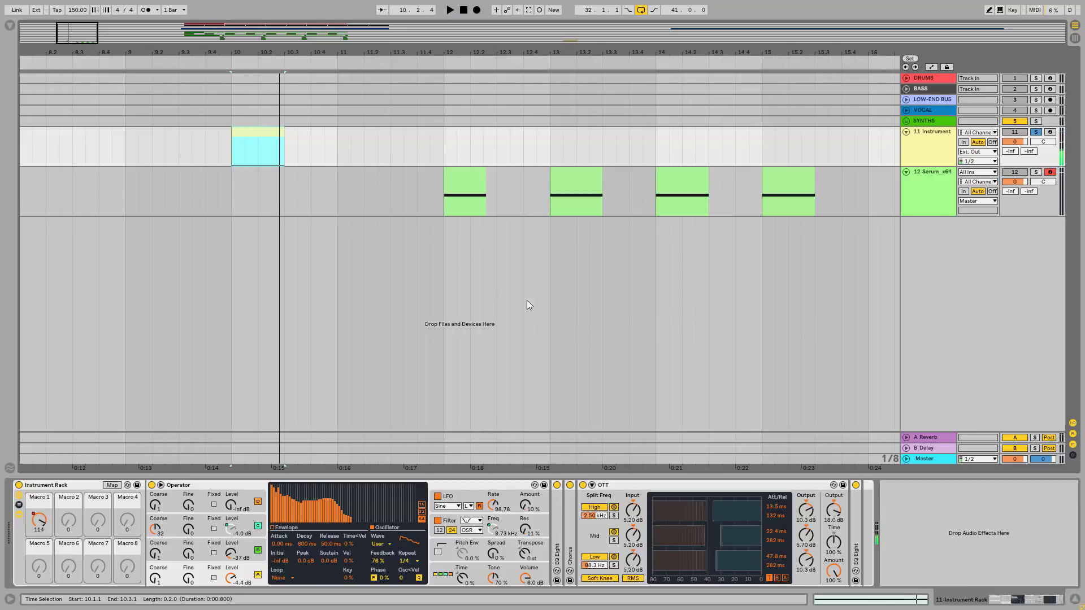
- Collapse the OTT device and turn Operator's oscillator B level down to -inf dB
{"action": "left_click", "coordinate": [220, 496]}
{"action": "double_click", "coordinate": [707, 485]}
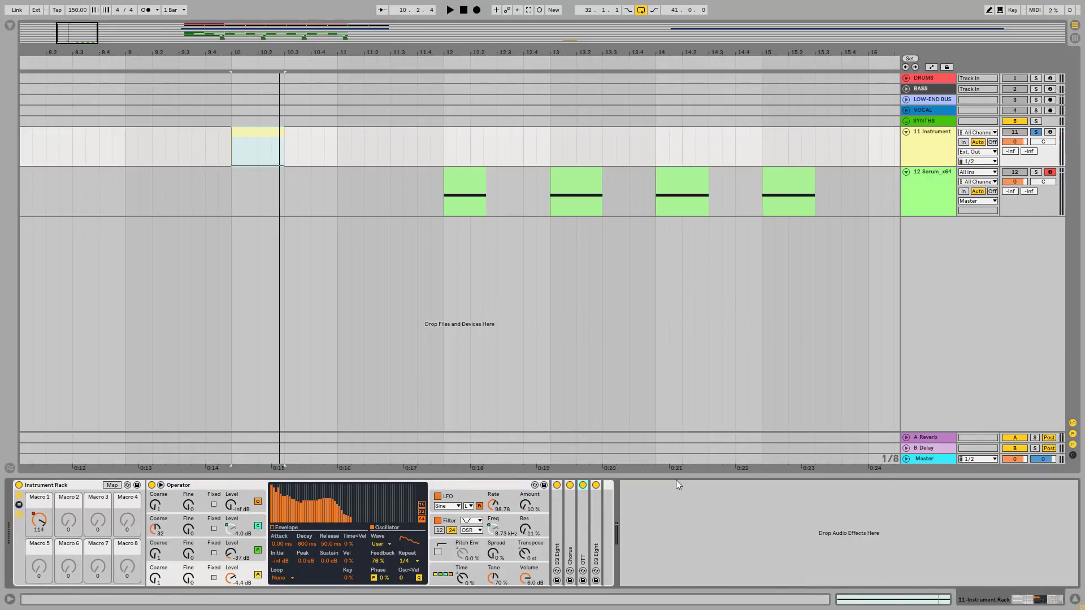
{"action": "left_click", "coordinate": [243, 547]}
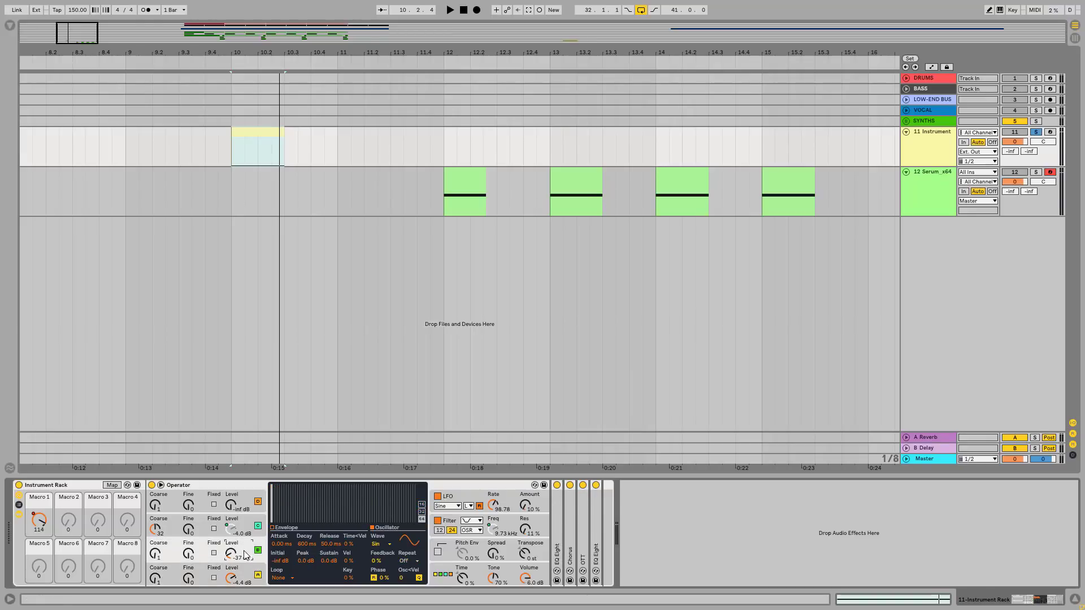
{"action": "left_click", "coordinate": [244, 531]}
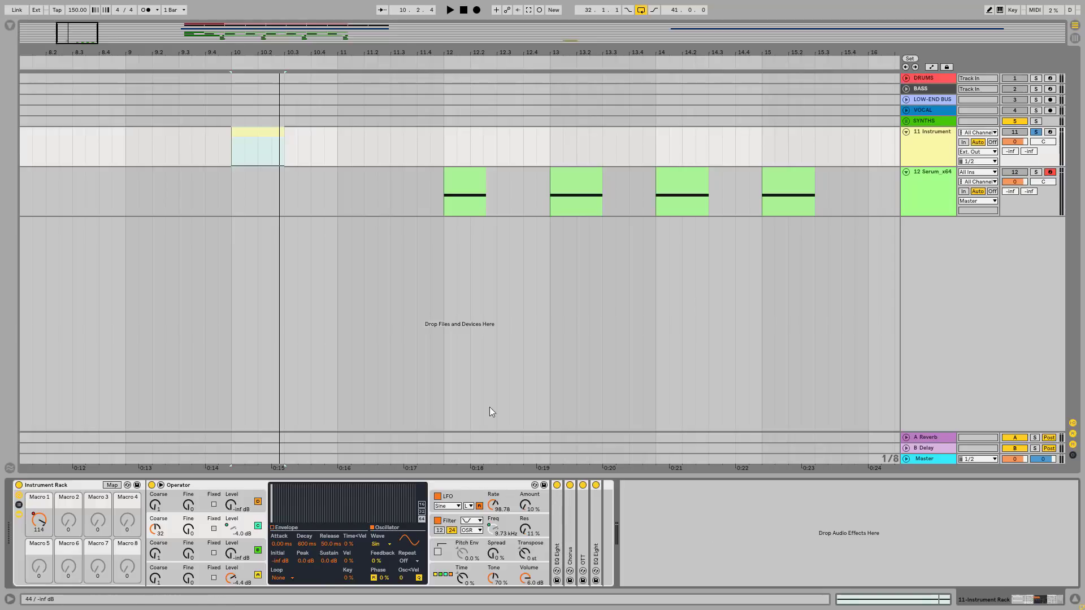
- Record-arm the 11 Instrument track, turn Macro 1 down to 11 and show Operator's LFO settings
{"action": "left_click", "coordinate": [1051, 133]}
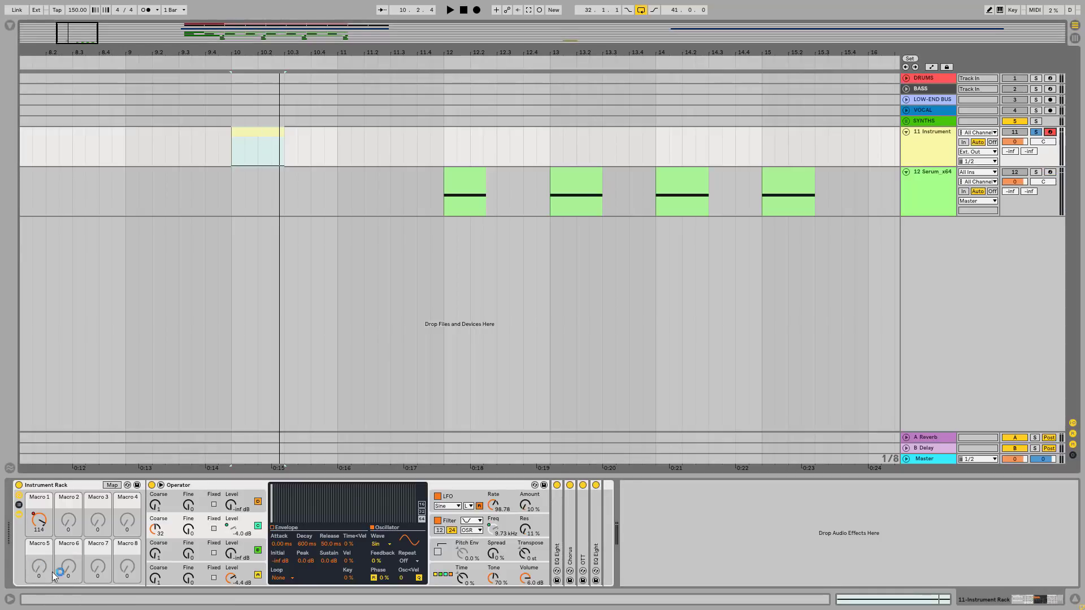
{"action": "mouse_move", "coordinate": [39, 527]}
{"action": "left_mouse_down"}
{"action": "mouse_move", "coordinate": [38, 491]}
{"action": "mouse_move", "coordinate": [38, 543]}
{"action": "left_mouse_up"}
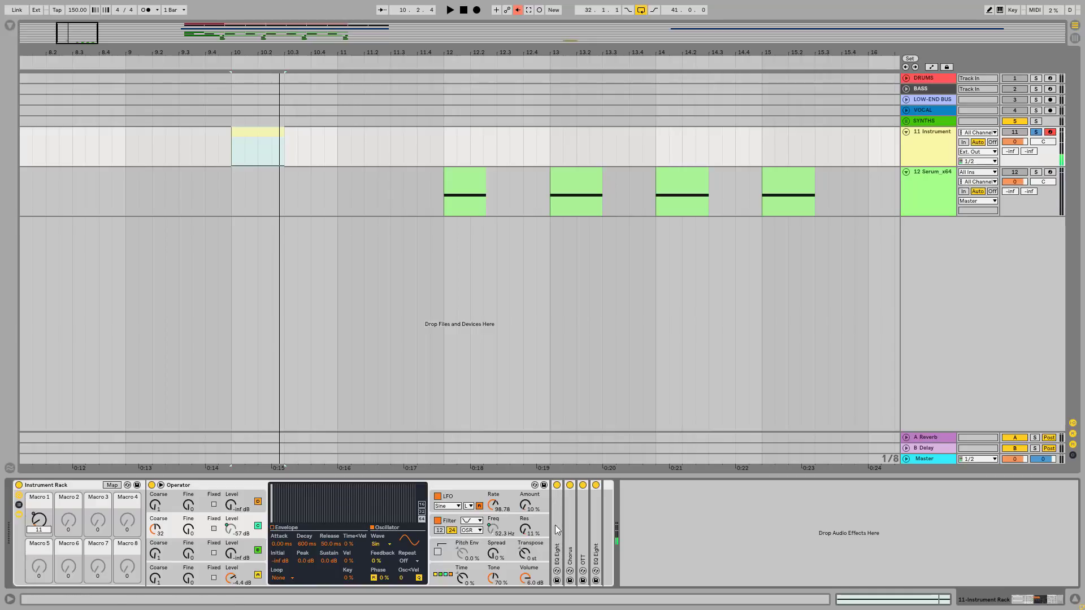
{"action": "left_click", "coordinate": [466, 490]}
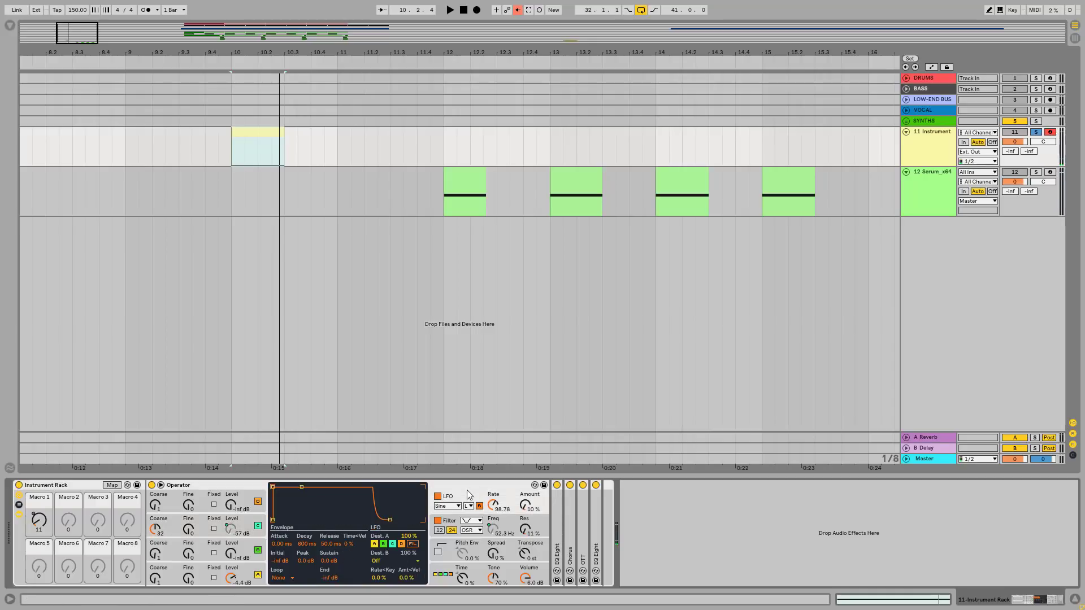
- Turn off Operator's oscillators B, C and D, and bypass the EQ Eight, Chorus and OTT devices after it
{"action": "left_click", "coordinate": [258, 550]}
{"action": "left_click", "coordinate": [257, 574]}
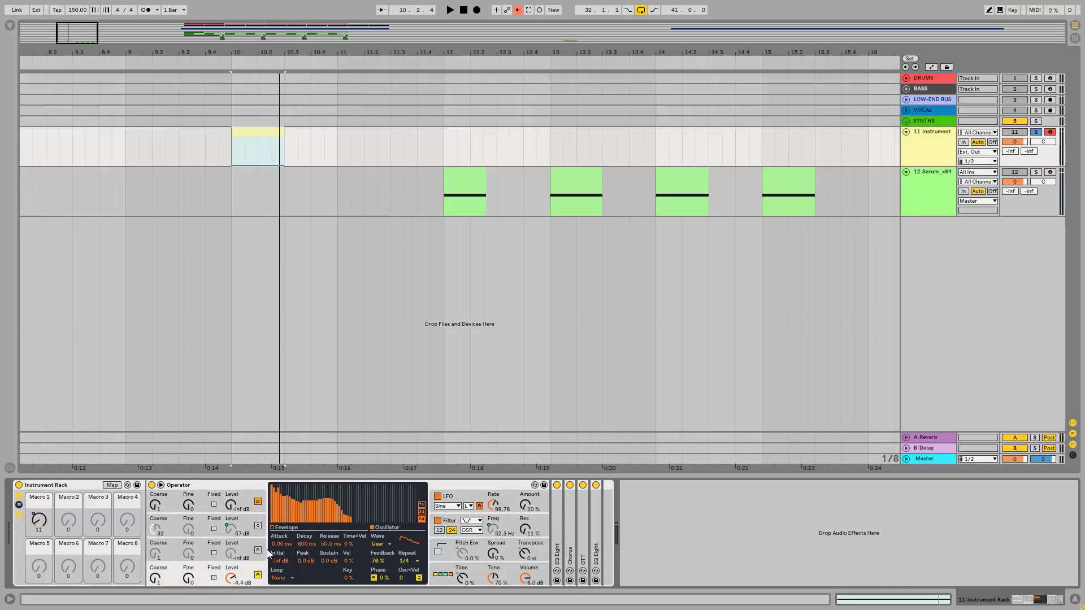
{"action": "left_click", "coordinate": [258, 502]}
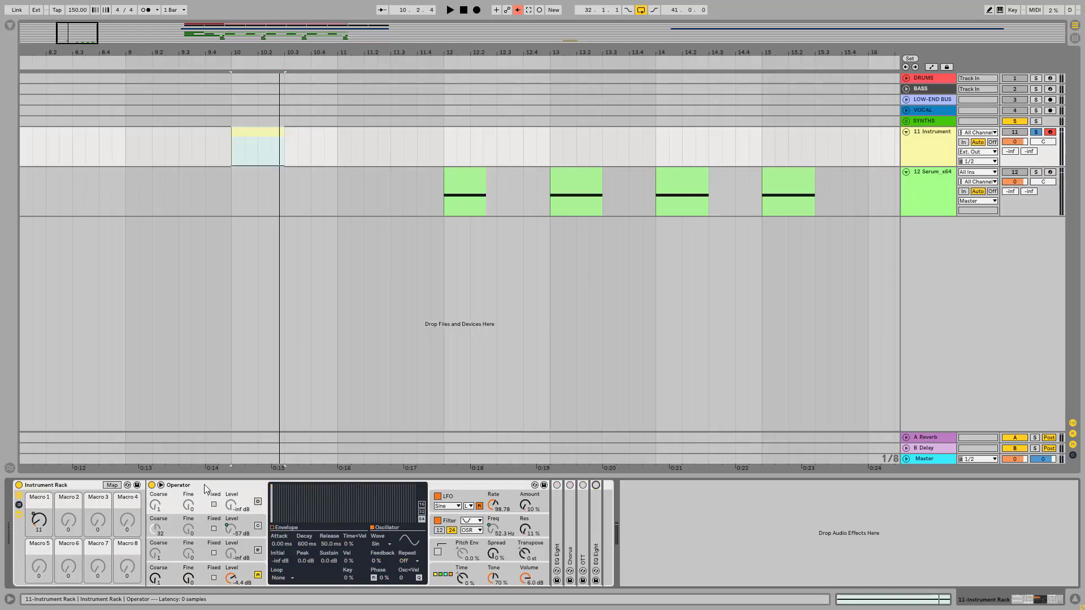
- Set the 11 Instrument track's volume to -10 dB and turn off Operator's filter
{"action": "left_click_drag", "start_coordinate": [1014, 142], "coordinate": [1008, 143]}
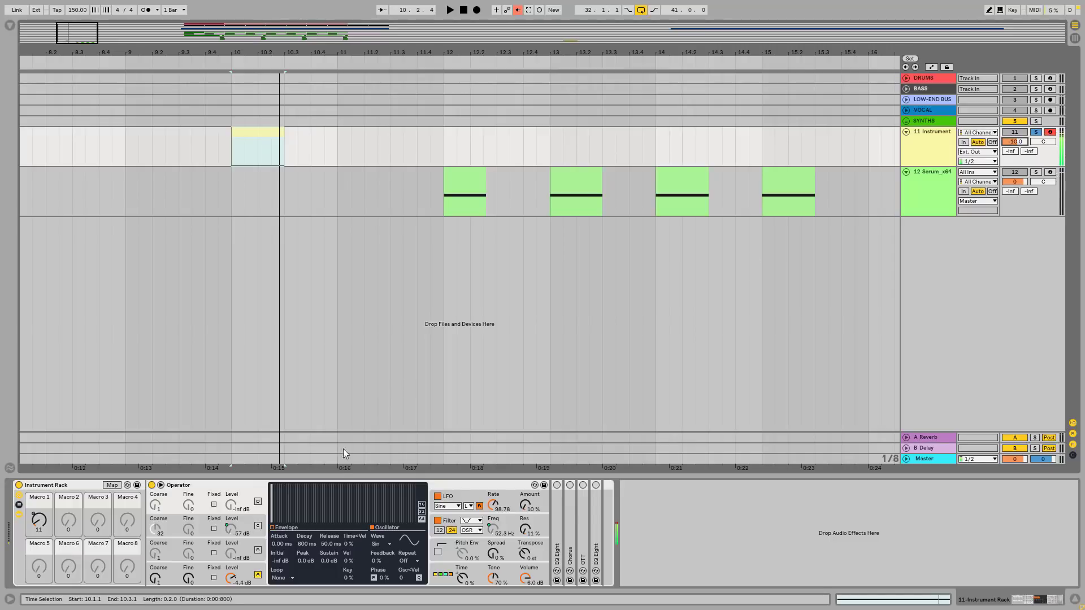
{"action": "left_click", "coordinate": [437, 522]}
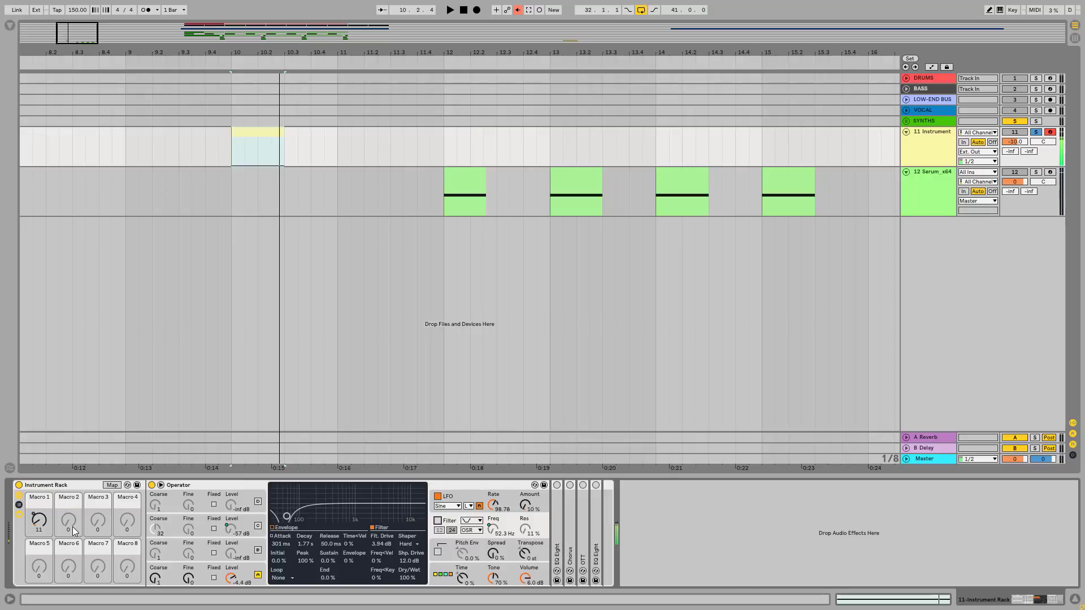
- Set oscillator A's feedback to 0 % and its Repeat option to Off
{"action": "left_click", "coordinate": [246, 576]}
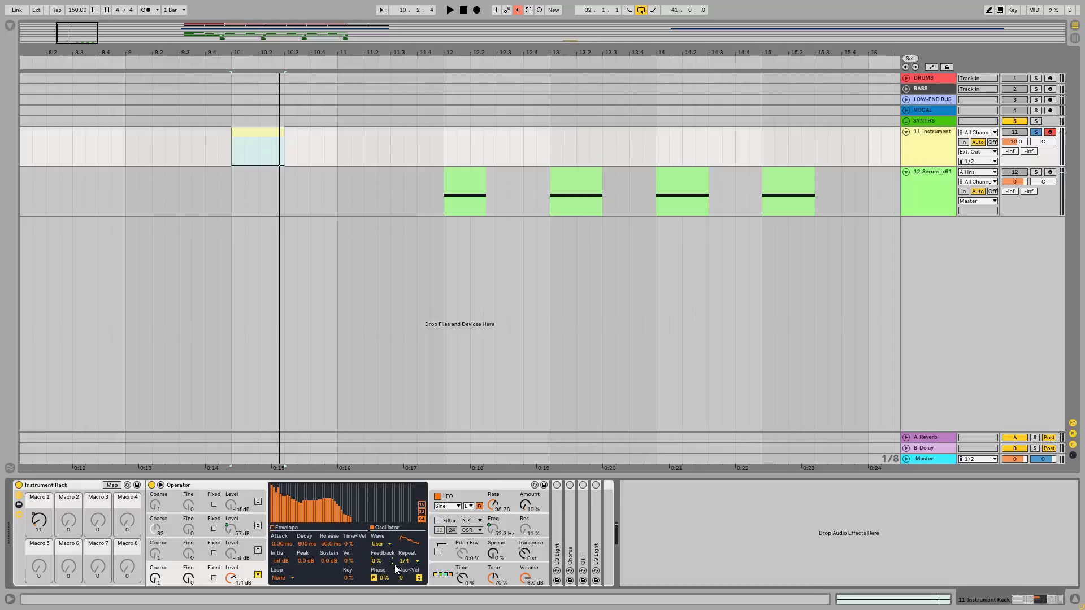
{"action": "left_click", "coordinate": [402, 561]}
{"action": "left_click", "coordinate": [408, 511]}
- Check Operator's global settings, return to oscillator A and compare its Repeat option at Off and 1/4, ending on 1/4
{"action": "left_click", "coordinate": [441, 574]}
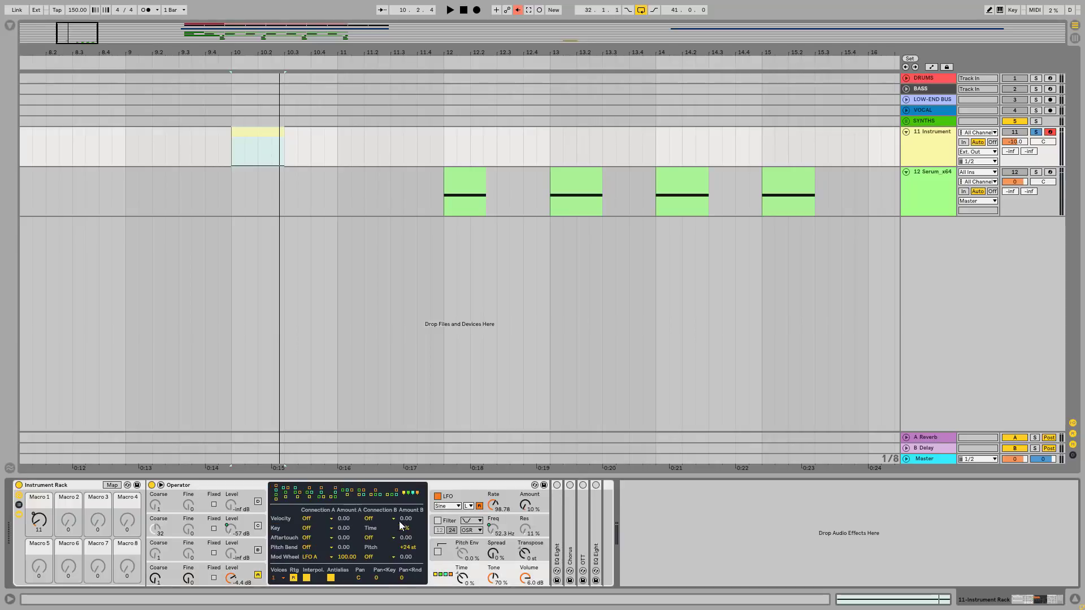
{"action": "left_click", "coordinate": [257, 575]}
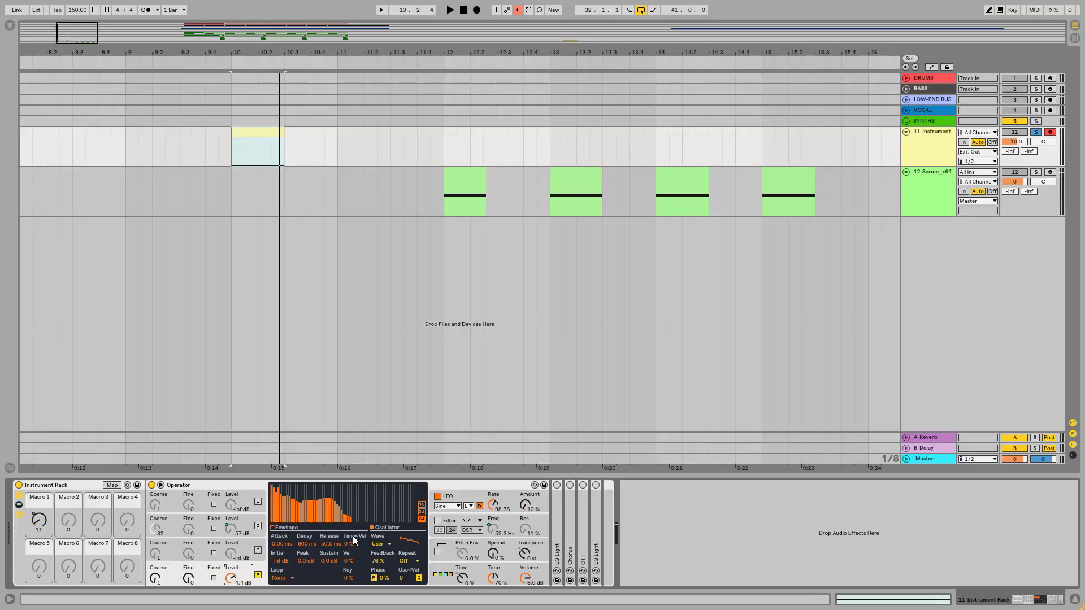
{"action": "left_click", "coordinate": [408, 560]}
{"action": "left_click", "coordinate": [411, 520]}
{"action": "left_click", "coordinate": [407, 559]}
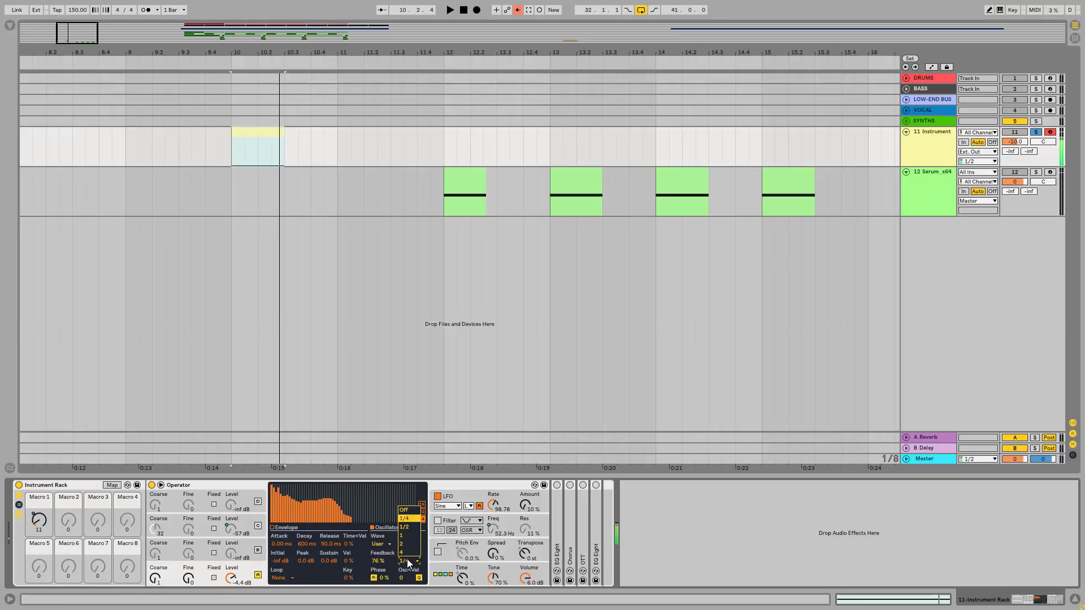
{"action": "left_click", "coordinate": [408, 563]}
{"action": "left_click", "coordinate": [409, 518]}
{"action": "left_click", "coordinate": [408, 561]}
{"action": "left_click", "coordinate": [407, 509]}
{"action": "left_click", "coordinate": [407, 561]}
{"action": "left_click", "coordinate": [408, 517]}
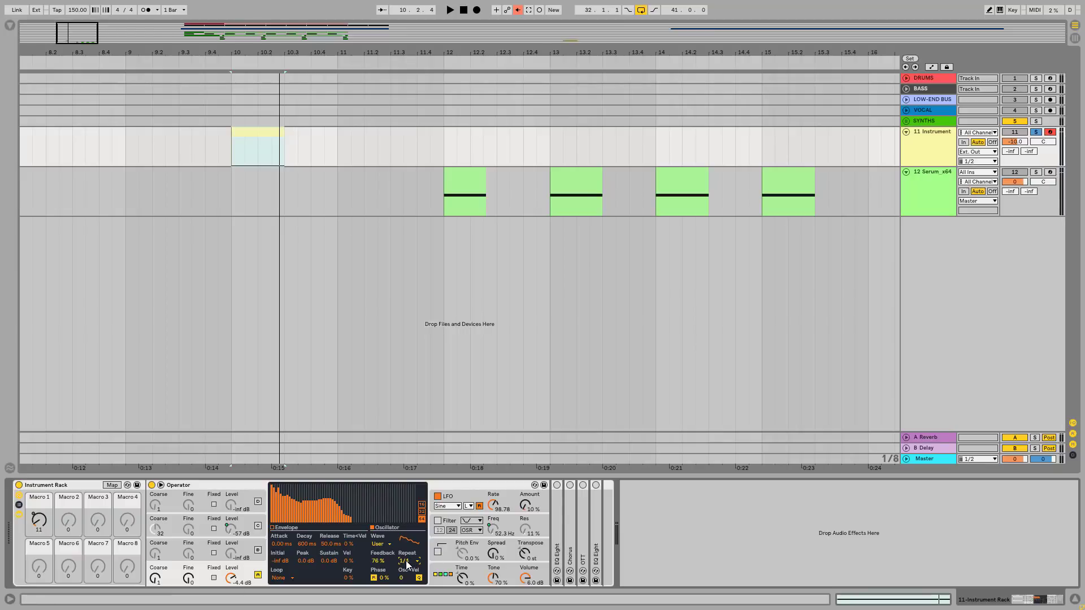
- Turn Operator's filter on and bring Macro 1 down to 0
{"action": "left_click", "coordinate": [437, 520]}
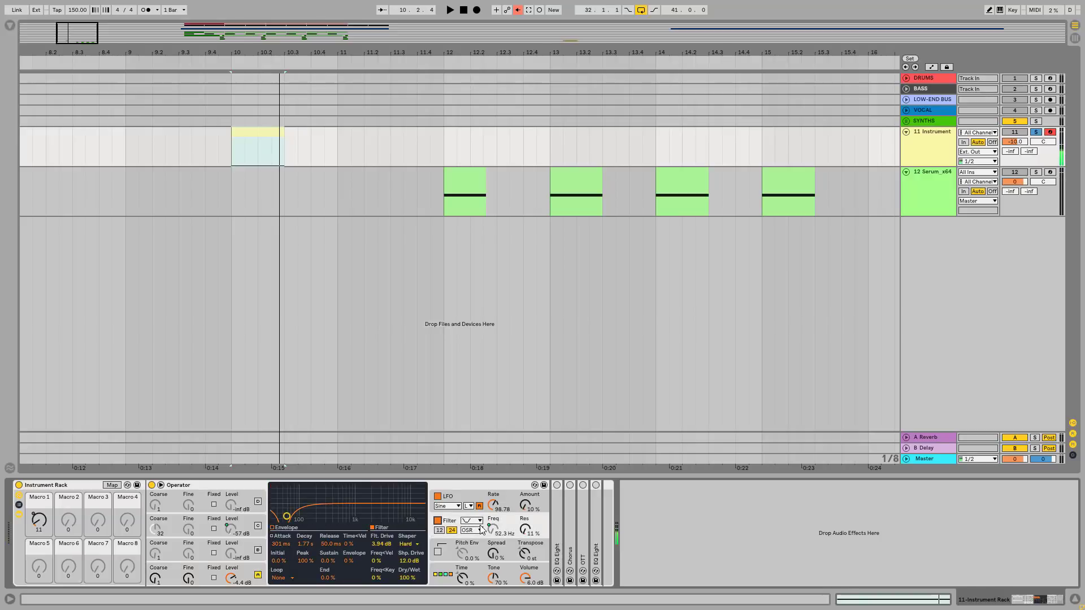
{"action": "left_click_drag", "start_coordinate": [39, 525], "coordinate": [140, 551]}
- Reactivate the EQ Eight, Chorus, OTT and last EQ Eight devices, unfolding both EQs and the Chorus
{"action": "double_click", "coordinate": [556, 493]}
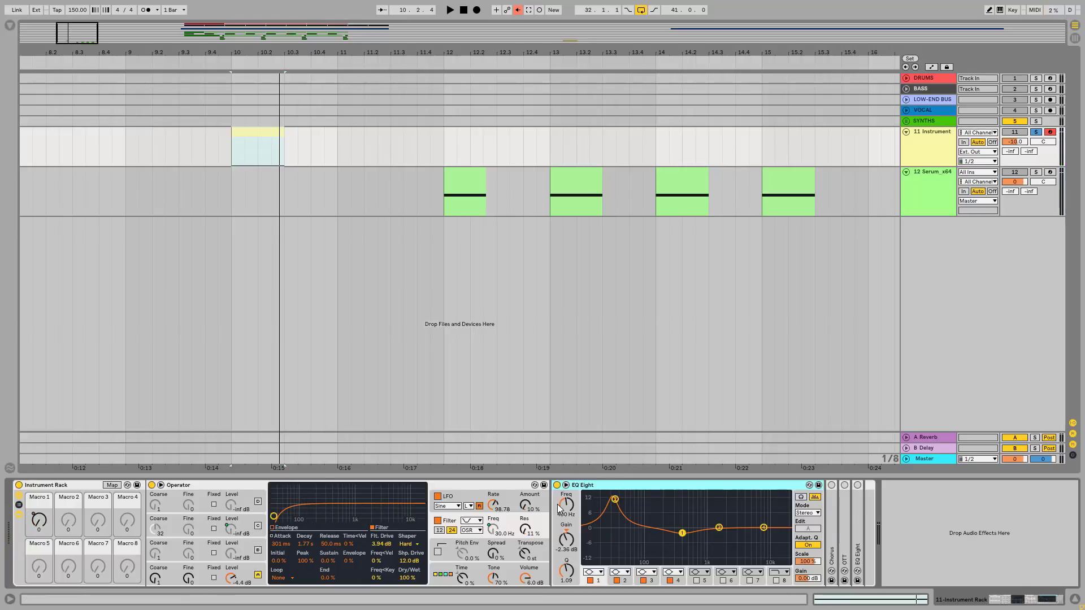
{"action": "double_click", "coordinate": [835, 527]}
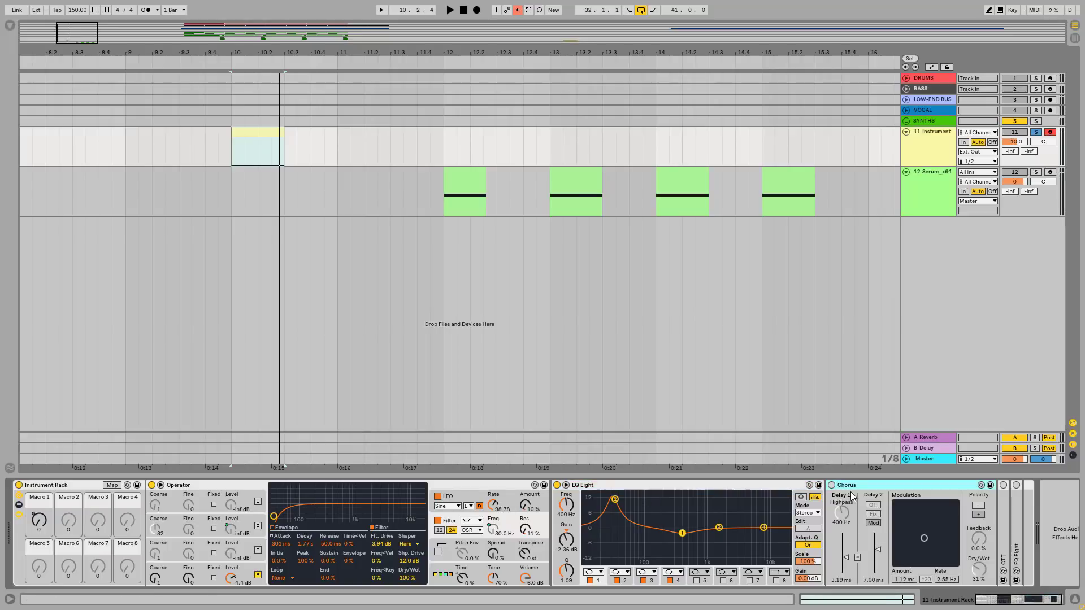
{"action": "left_click", "coordinate": [1019, 602]}
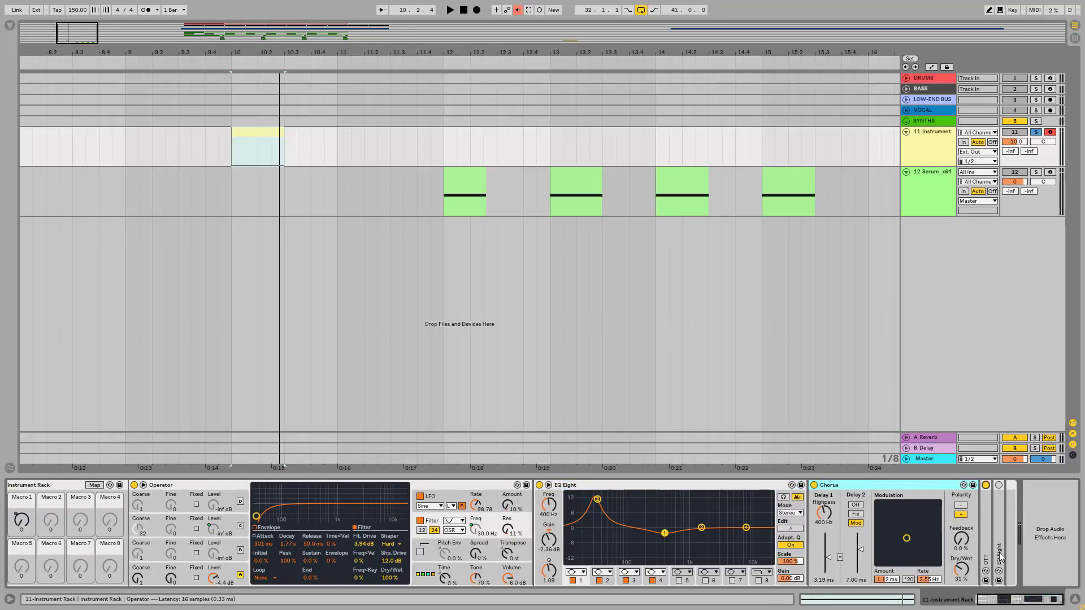
{"action": "double_click", "coordinate": [998, 531]}
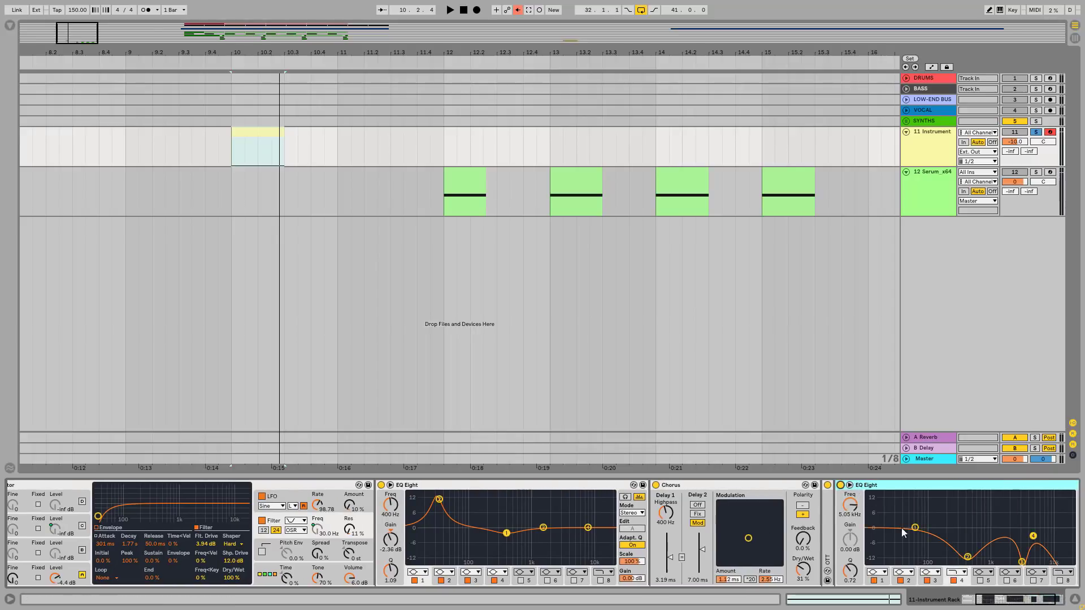
- Fold the first EQ Eight and the Chorus back up in the device chain
{"action": "mouse_move", "coordinate": [999, 606]}
{"action": "left_mouse_down"}
{"action": "mouse_move", "coordinate": [1019, 606]}
{"action": "mouse_move", "coordinate": [986, 606]}
{"action": "left_mouse_up"}
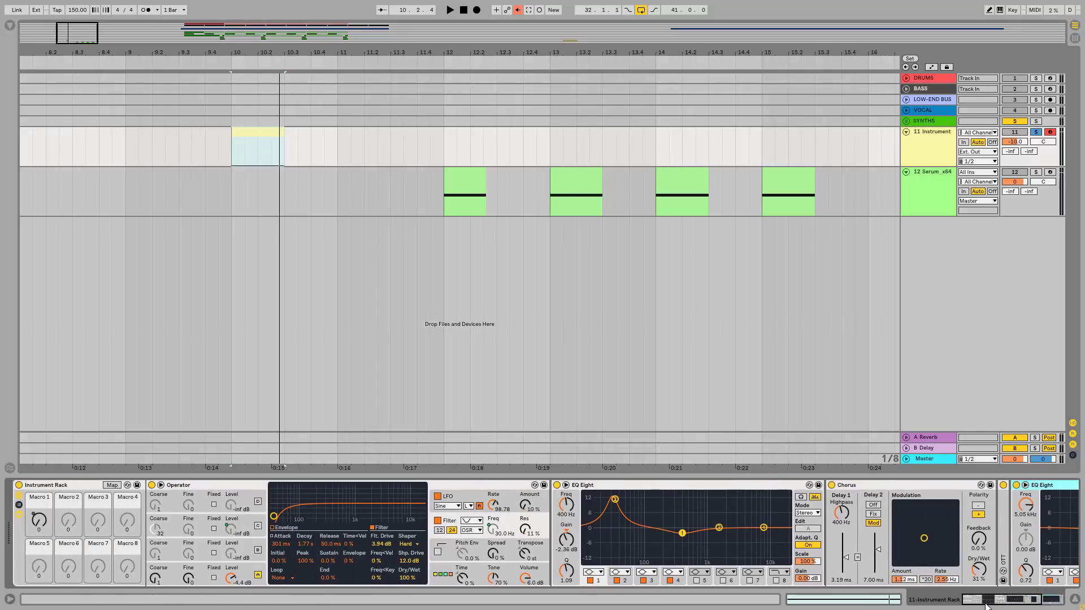
{"action": "double_click", "coordinate": [663, 484]}
{"action": "double_click", "coordinate": [663, 485]}
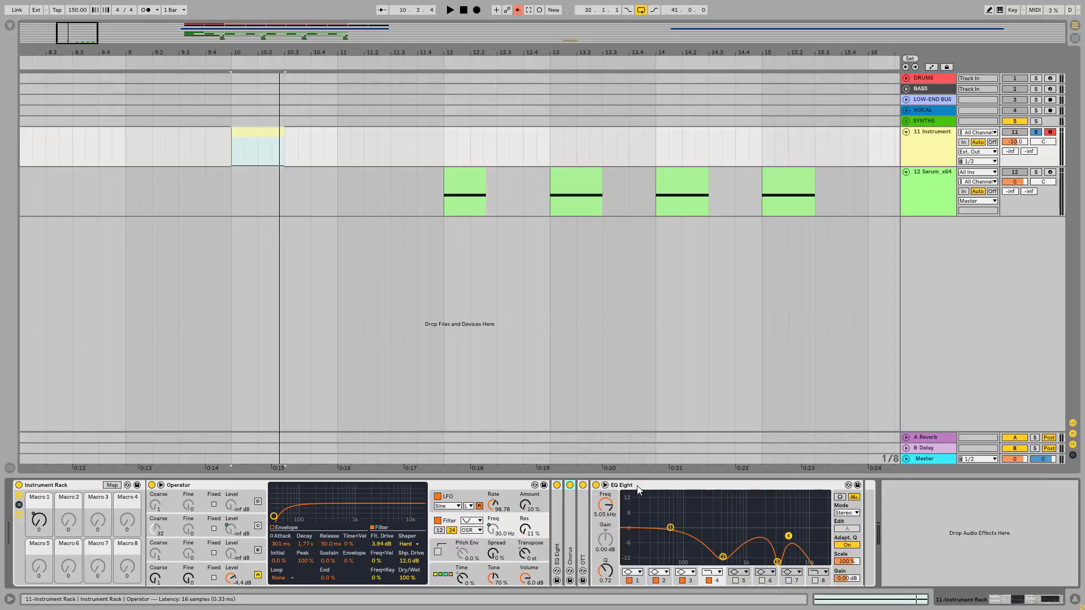
{"action": "double_click", "coordinate": [557, 522]}
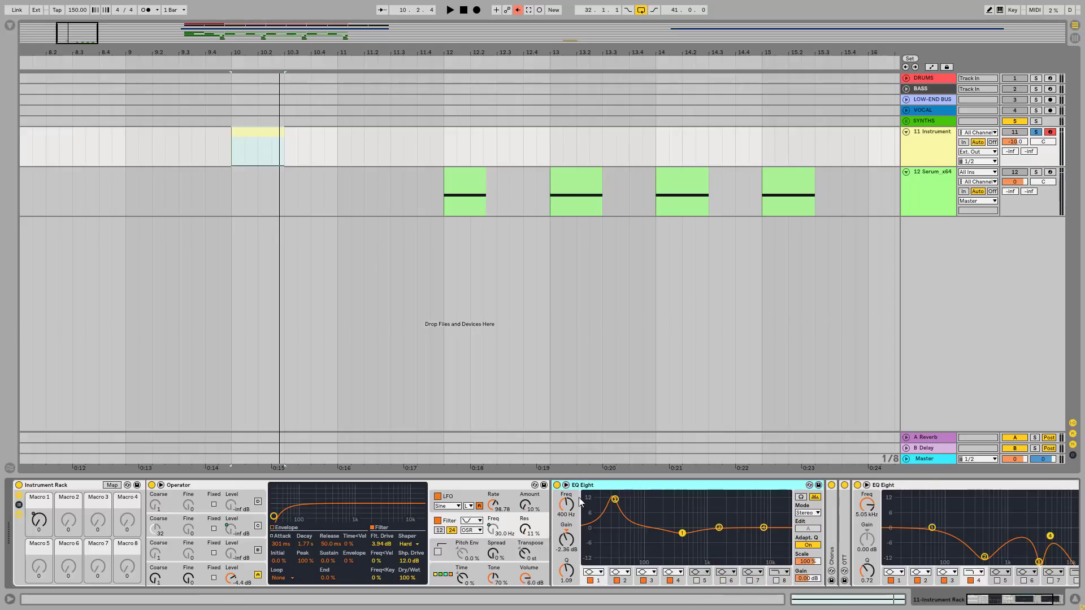
{"action": "double_click", "coordinate": [594, 486]}
- Compare the last EQ Eight bypassed and active, turn off the Chorus with Macro 1 at 0, and fold the EQ
{"action": "left_click", "coordinate": [650, 487]}
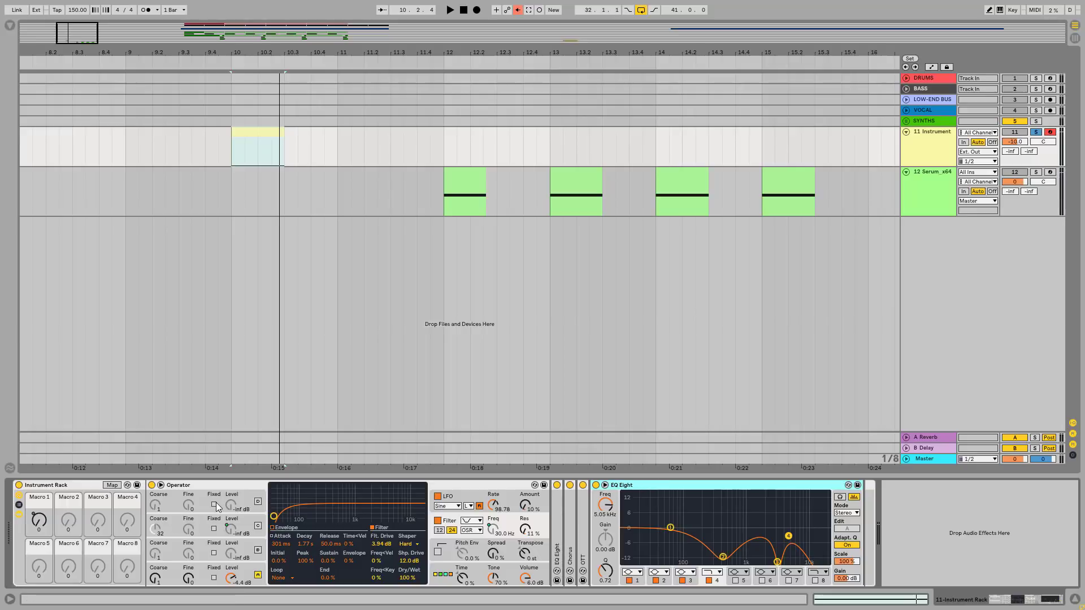
{"action": "left_click", "coordinate": [597, 485]}
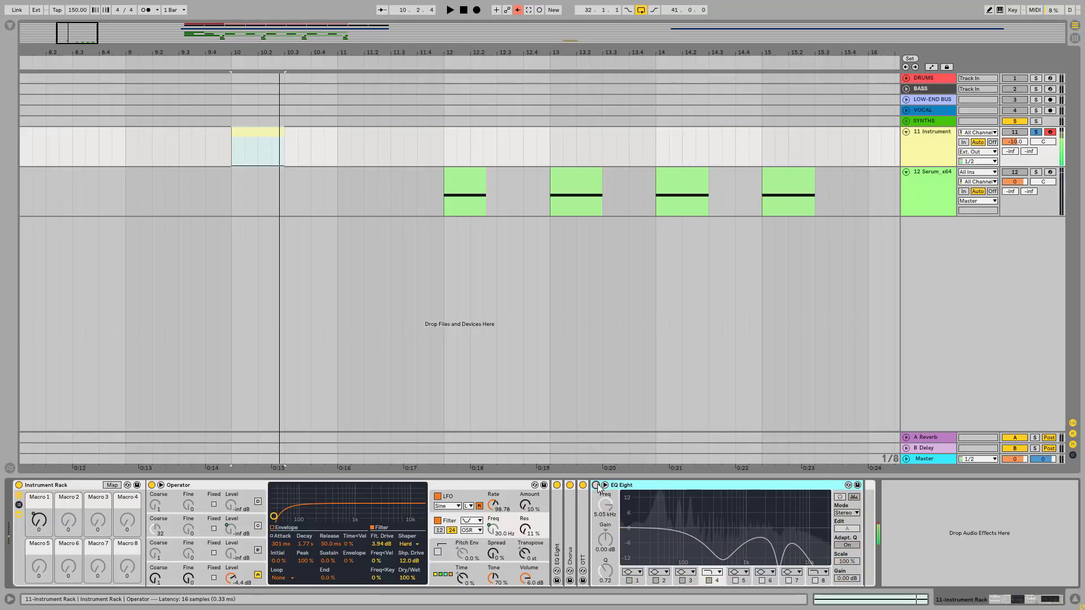
{"action": "left_click", "coordinate": [596, 486]}
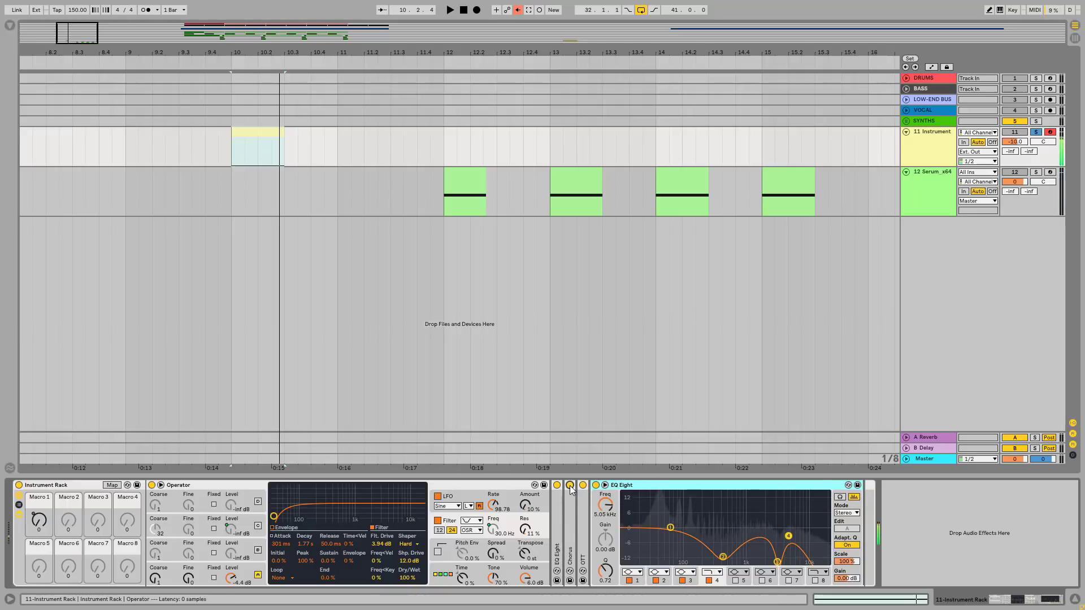
{"action": "left_click", "coordinate": [570, 486]}
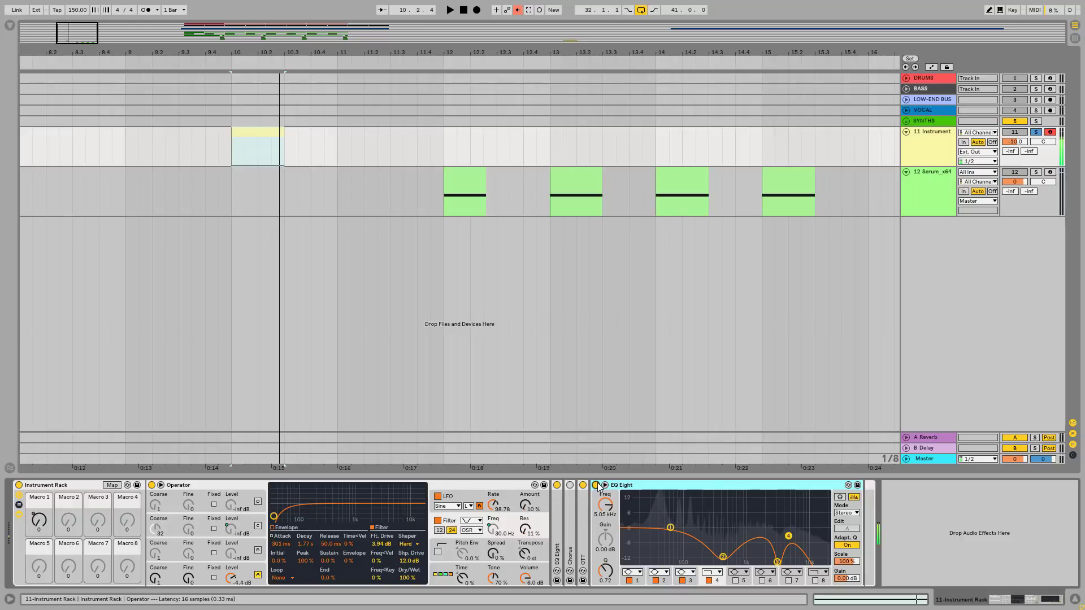
{"action": "left_click", "coordinate": [36, 522]}
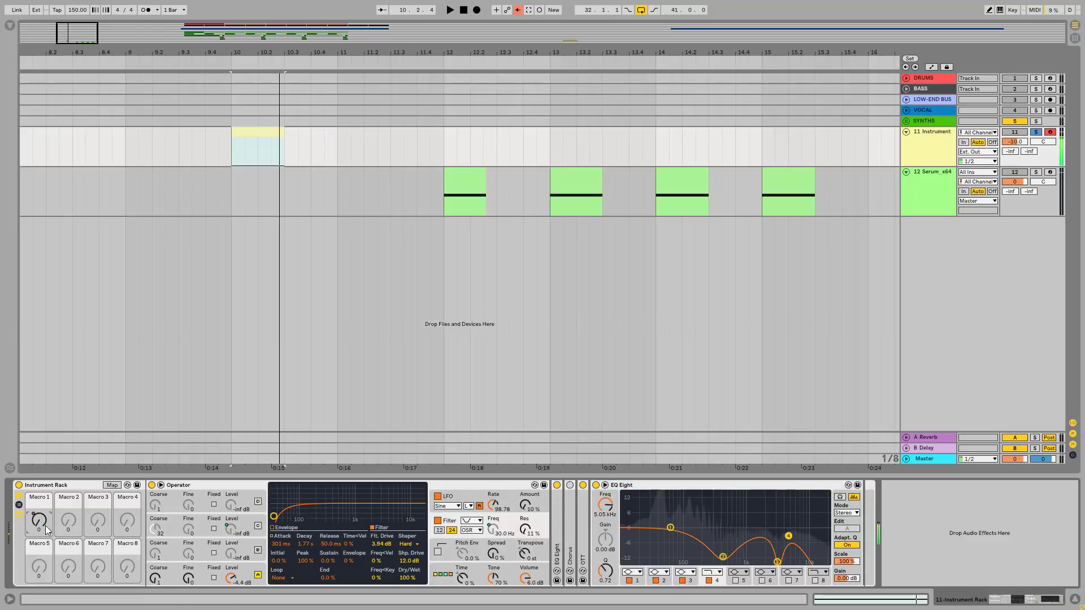
{"action": "double_click", "coordinate": [655, 484]}
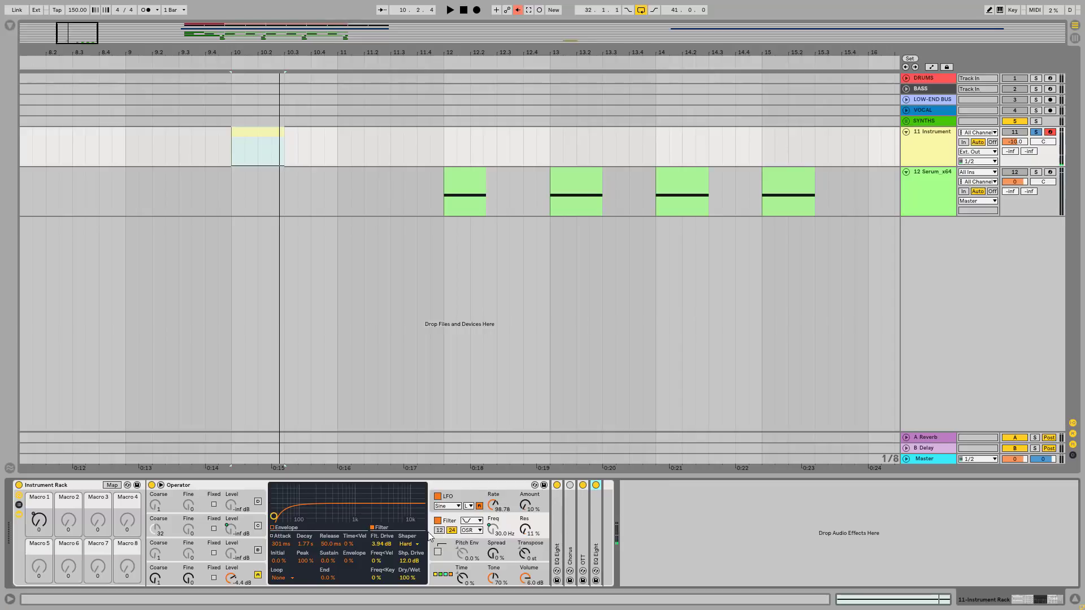
- Turn on Operator's oscillator C, try it with Macro 1 and show the filter settings
{"action": "left_click", "coordinate": [257, 526]}
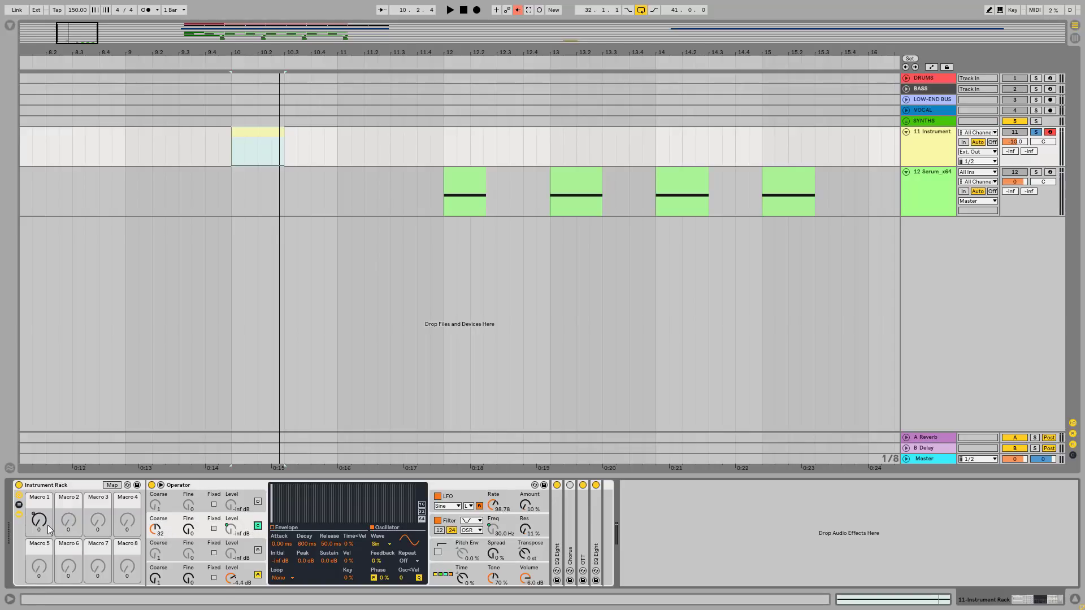
{"action": "mouse_move", "coordinate": [39, 521]}
{"action": "left_mouse_down"}
{"action": "mouse_move", "coordinate": [39, 442]}
{"action": "mouse_move", "coordinate": [39, 521]}
{"action": "left_mouse_up"}
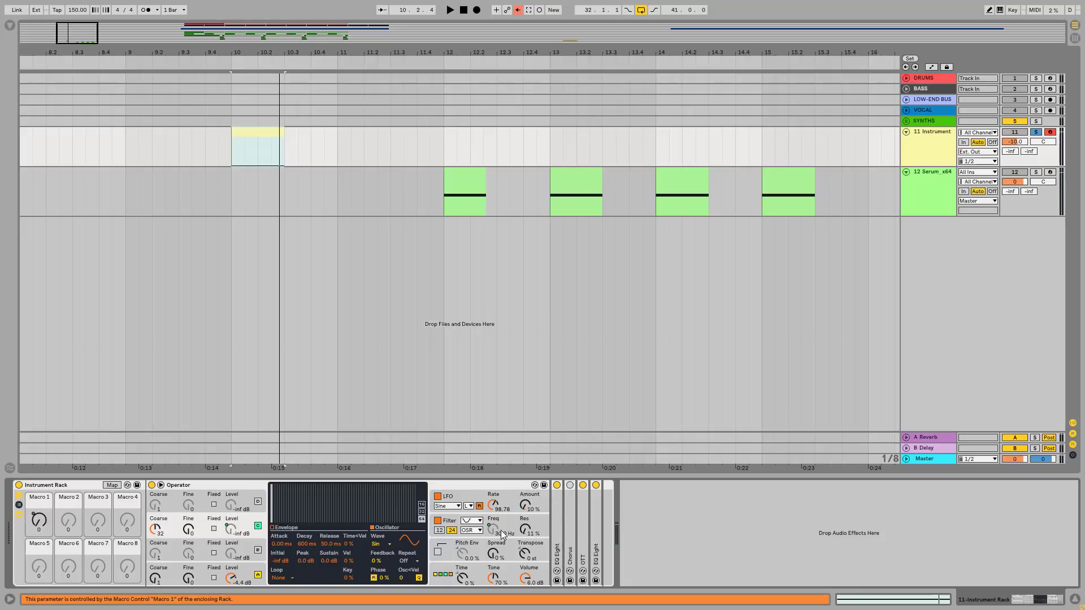
{"action": "left_click", "coordinate": [536, 527]}
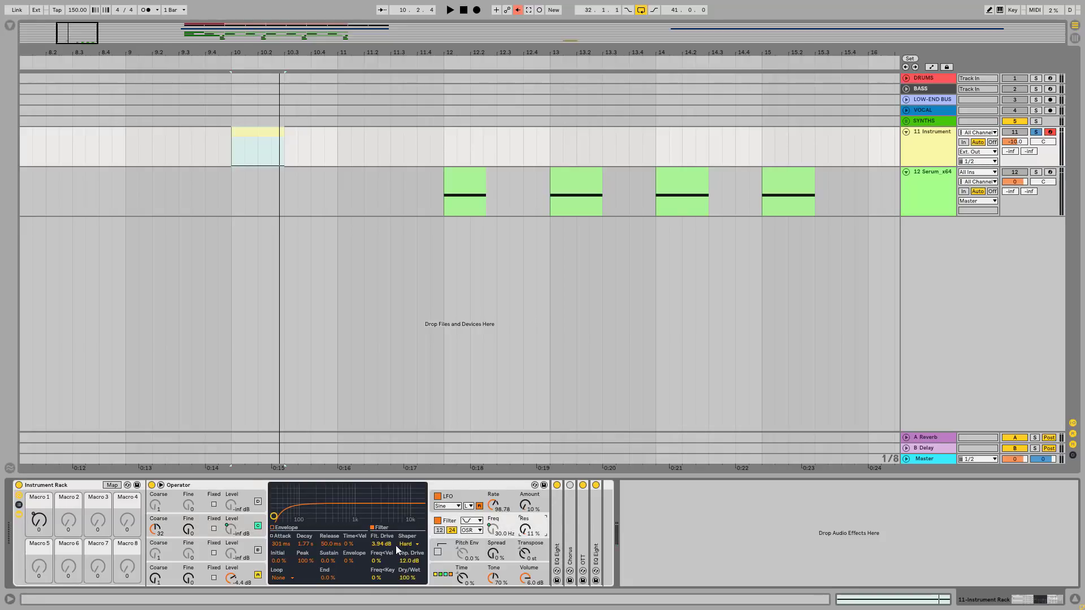
- Look through the filter's circuit and Shaper options, keeping OSR and Hard
{"action": "left_click", "coordinate": [473, 531]}
{"action": "left_click", "coordinate": [505, 521]}
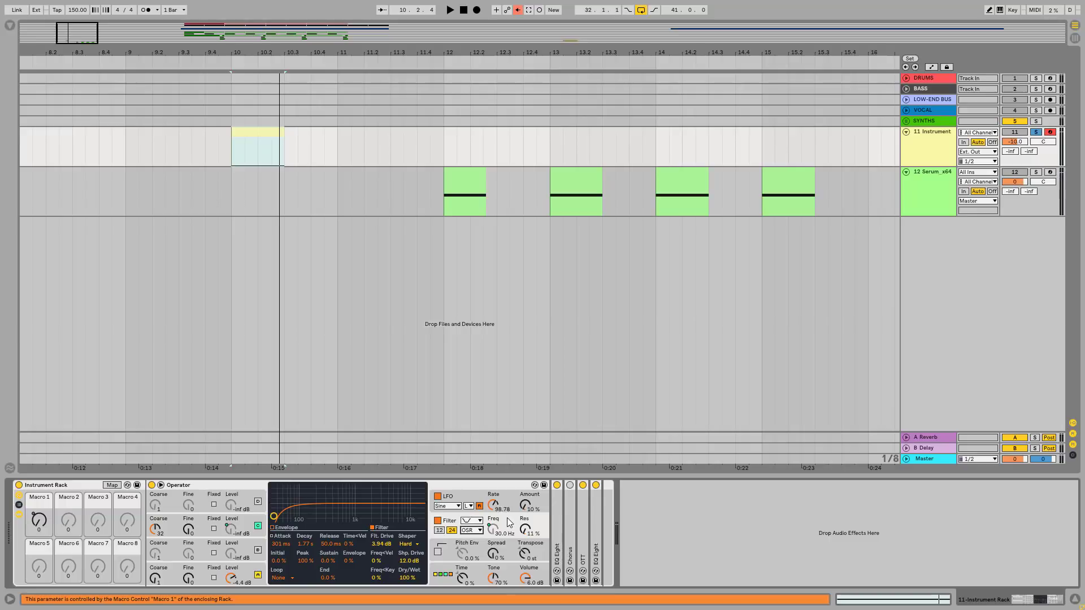
{"action": "left_click", "coordinate": [408, 544]}
{"action": "left_click", "coordinate": [408, 519]}
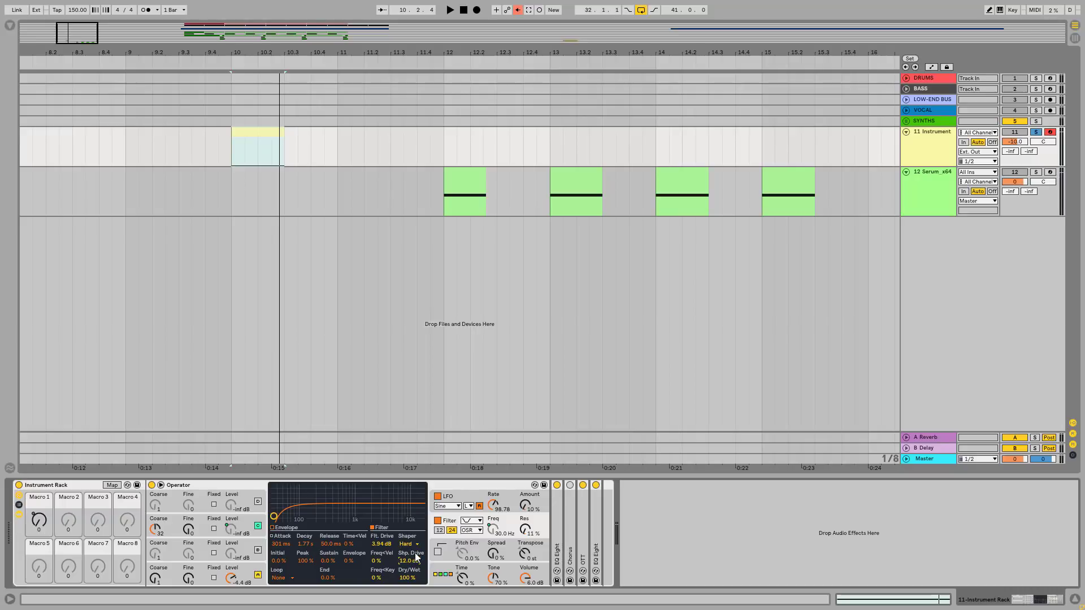
- Set the filter's Shaper to Off and its circuit to Clean, and sweep Macro 1 to hear the difference
{"action": "left_click", "coordinate": [407, 546]}
{"action": "left_click", "coordinate": [471, 530]}
{"action": "left_click", "coordinate": [468, 537]}
{"action": "mouse_move", "coordinate": [38, 525]}
{"action": "left_mouse_down"}
{"action": "mouse_move", "coordinate": [38, 475]}
{"action": "mouse_move", "coordinate": [39, 534]}
{"action": "left_mouse_up"}
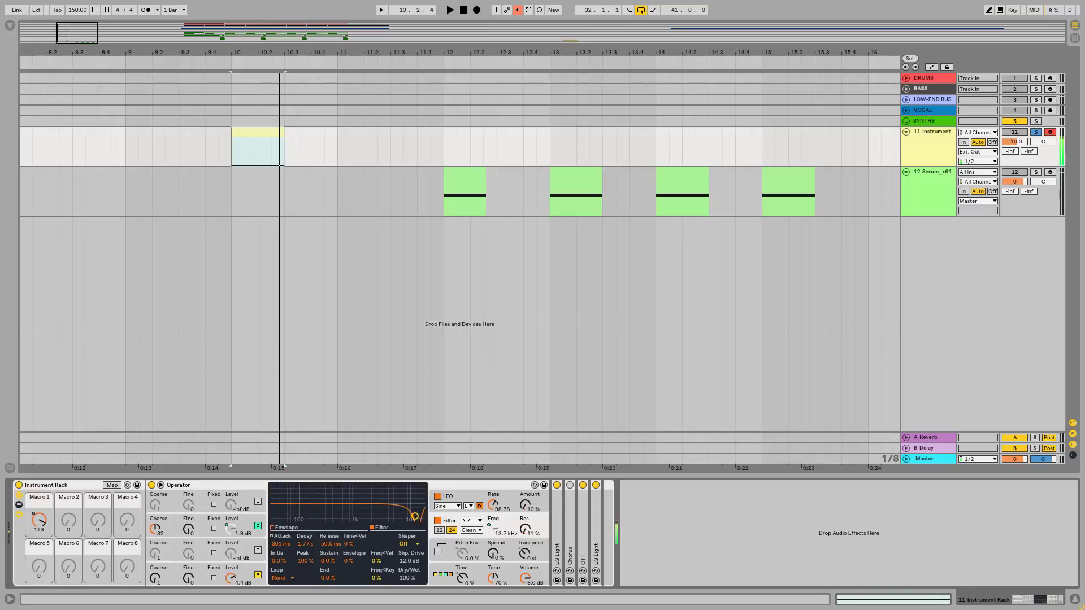
- Set the filter's Shaper to Hard and its circuit to OSR, and set Macro 1 to 7
{"action": "left_click", "coordinate": [411, 544]}
{"action": "left_click", "coordinate": [409, 519]}
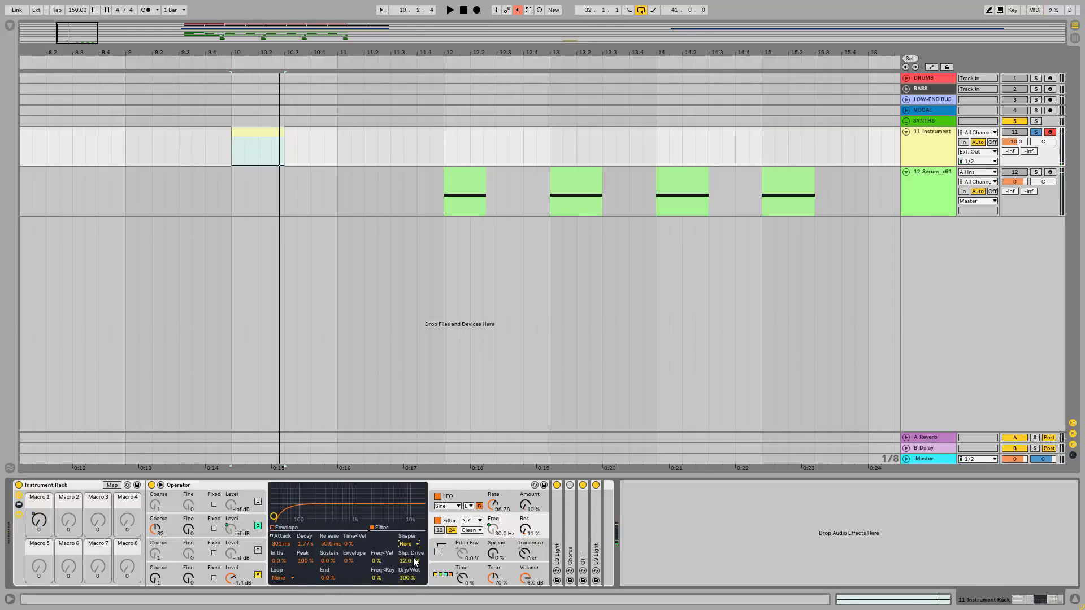
{"action": "left_click", "coordinate": [472, 530]}
{"action": "left_click", "coordinate": [471, 538]}
{"action": "mouse_move", "coordinate": [38, 522]}
{"action": "left_mouse_down"}
{"action": "mouse_move", "coordinate": [38, 488]}
{"action": "mouse_move", "coordinate": [38, 518]}
{"action": "left_mouse_up"}
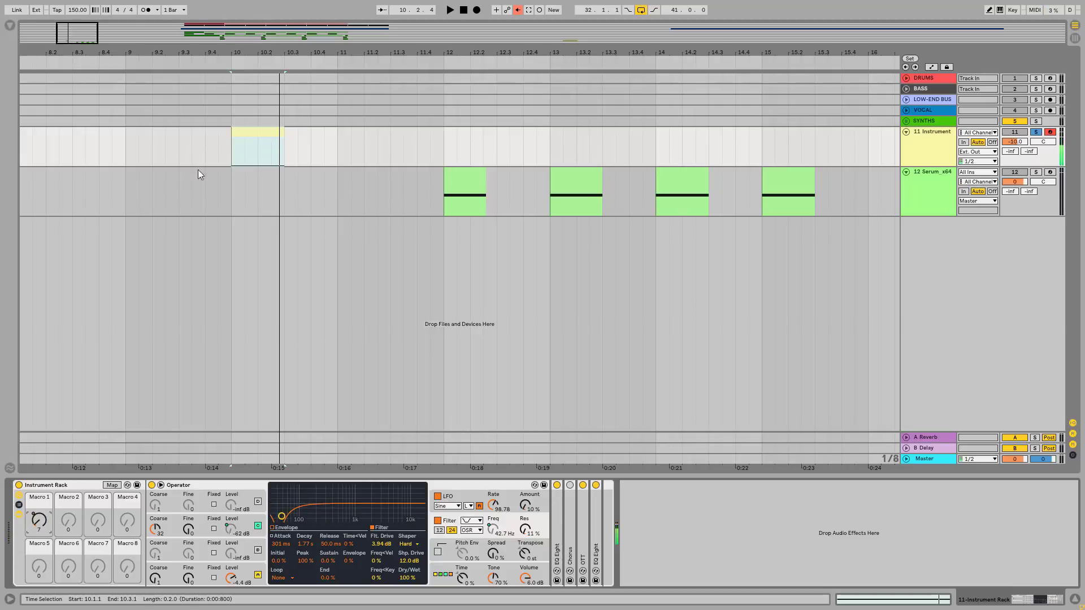
- Play back the 11 Instrument clip at bar 10 with its automation re-enabled
{"action": "left_click_drag", "start_coordinate": [245, 51], "coordinate": [245, 39]}
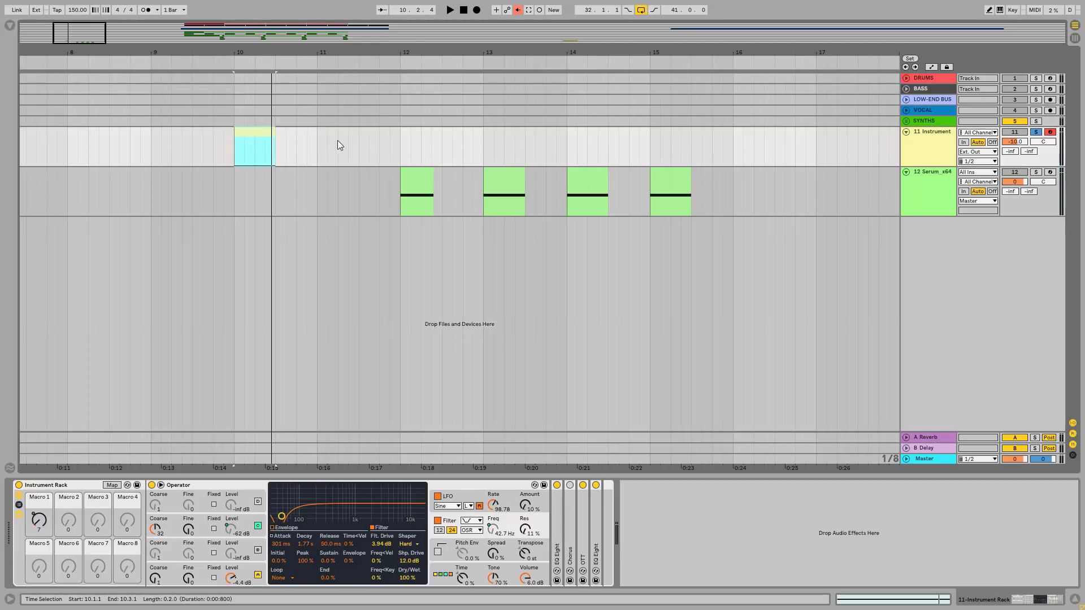
{"action": "key", "text": "ctrl+d"}
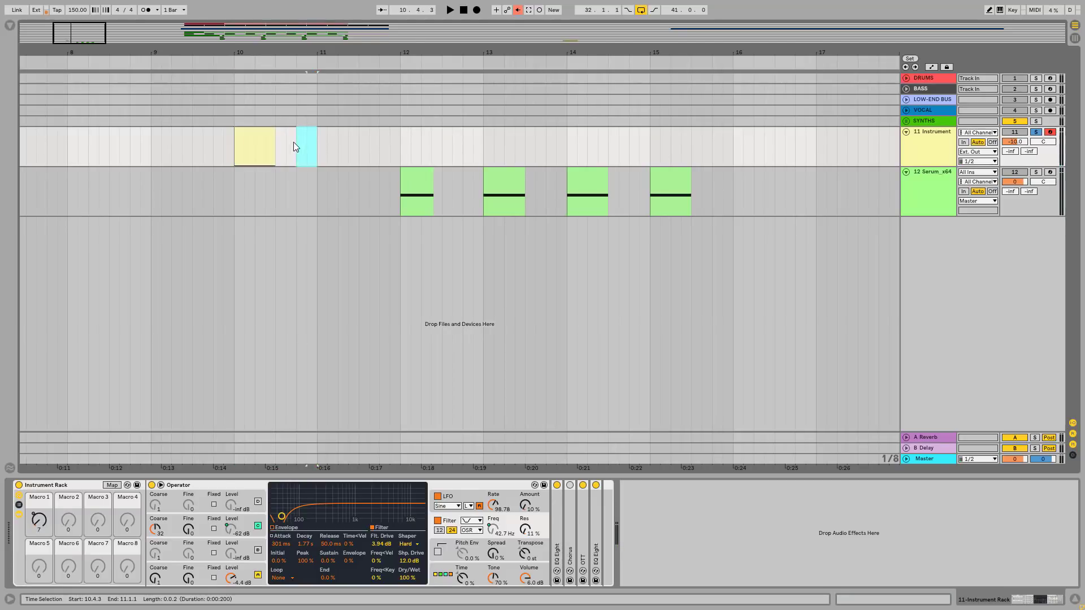
{"action": "key", "text": "ctrl+z"}
{"action": "key", "text": "space"}
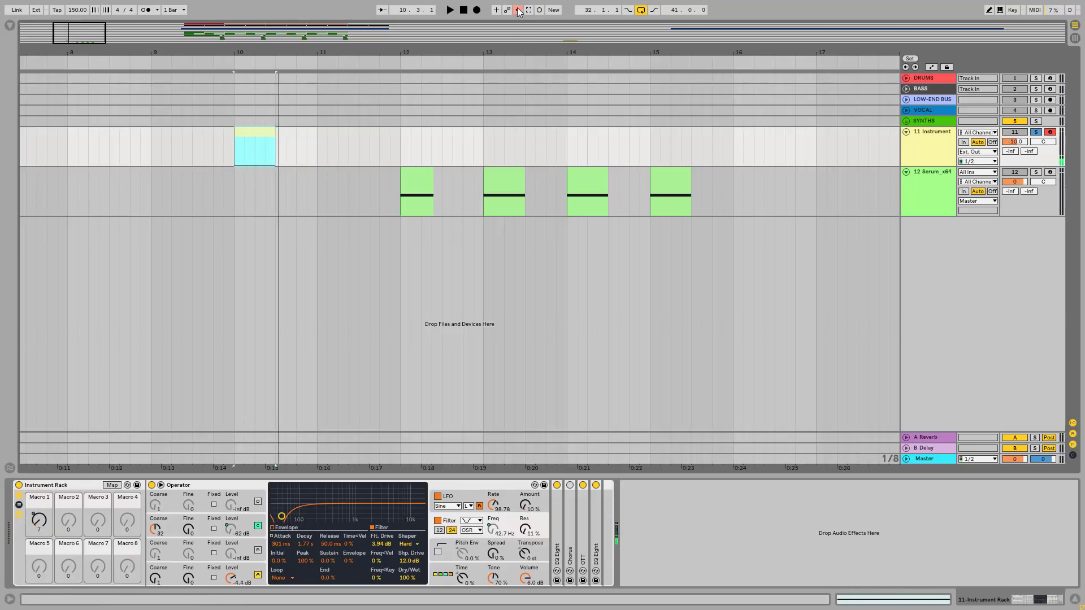
{"action": "key", "text": "space"}
- Solo and record-arm the 12 Serum_x64 track instead, and open its Serum plug-in window clear of the early bars
{"action": "left_click", "coordinate": [936, 175]}
{"action": "key", "text": "space"}
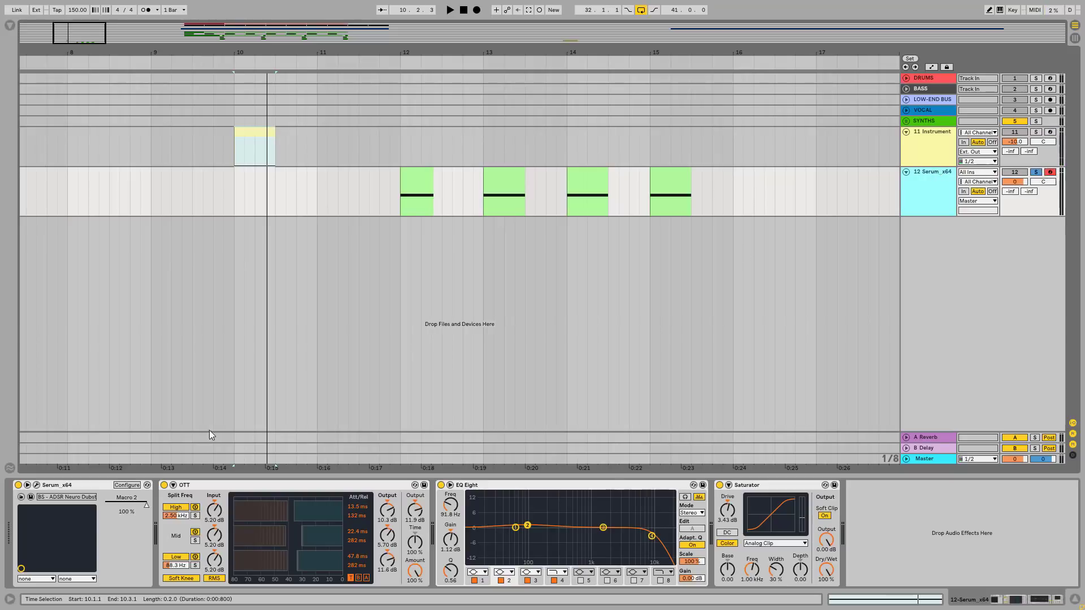
{"action": "left_click", "coordinate": [36, 485]}
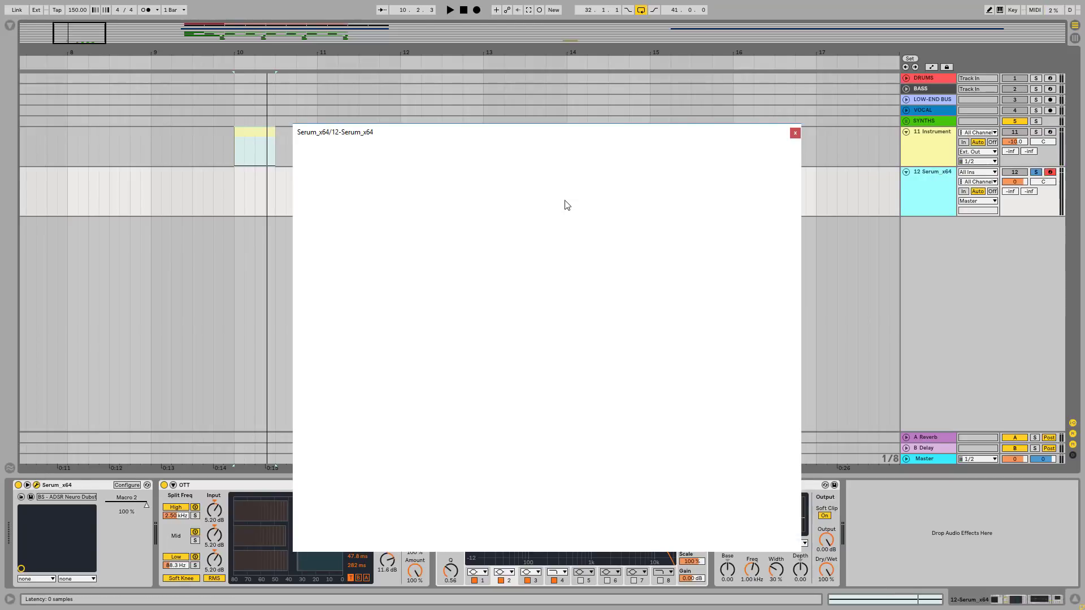
{"action": "left_click_drag", "start_coordinate": [534, 138], "coordinate": [638, 139]}
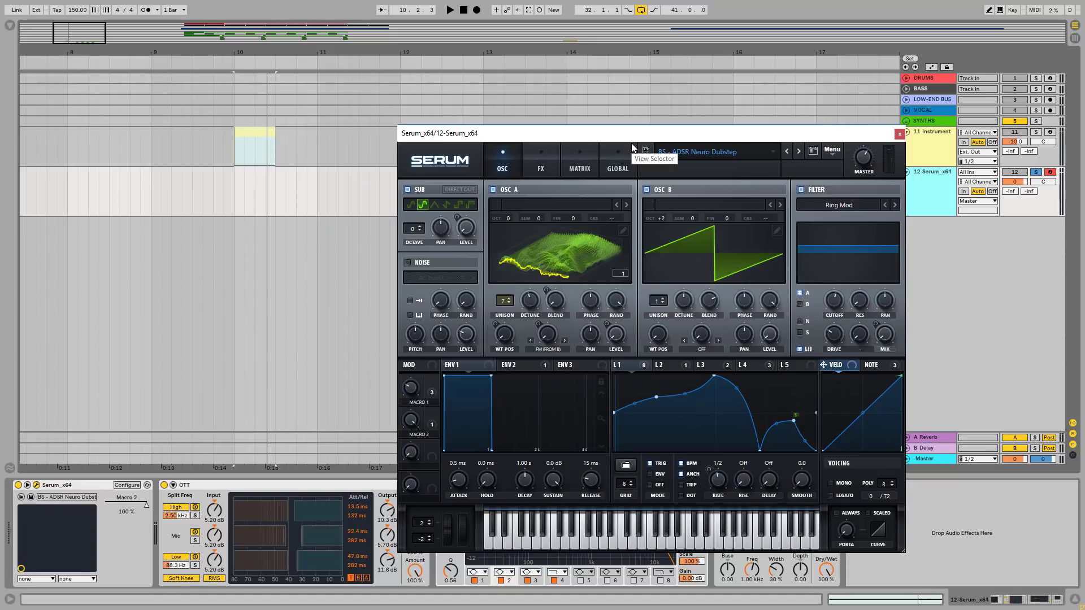
- View the wavetable categories for Serum's oscillator A, close the list and move the plug-in window higher
{"action": "left_click", "coordinate": [547, 206]}
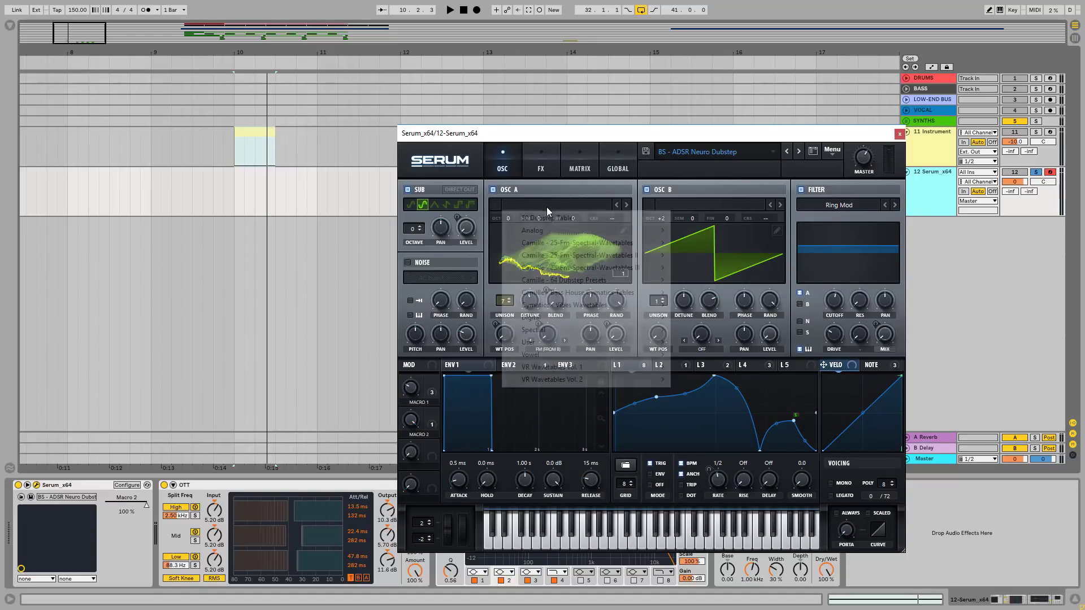
{"action": "left_click", "coordinate": [547, 198]}
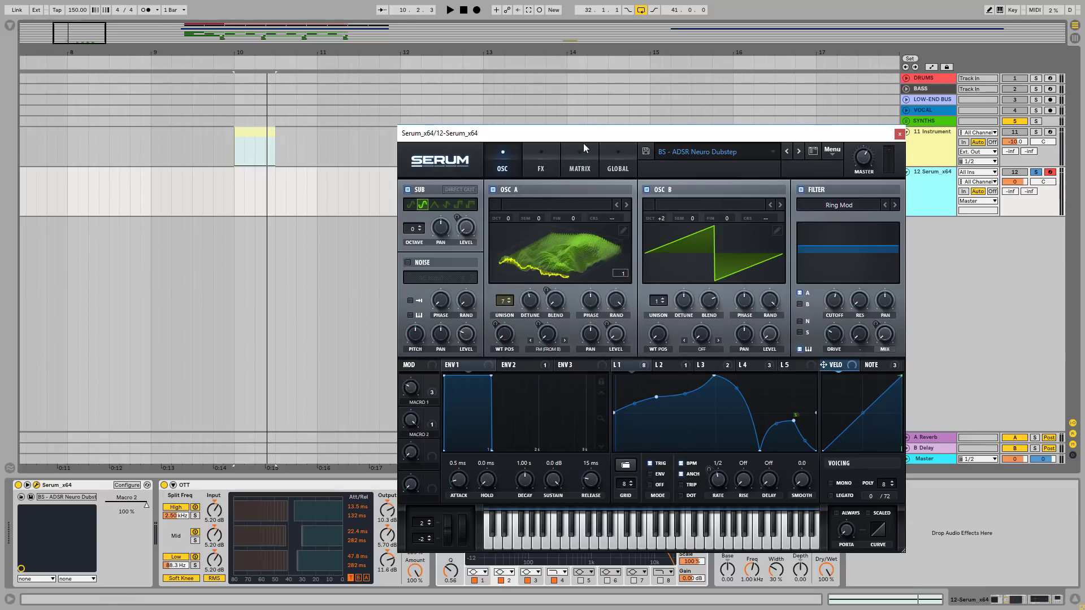
{"action": "left_click_drag", "start_coordinate": [595, 55], "coordinate": [564, 97]}
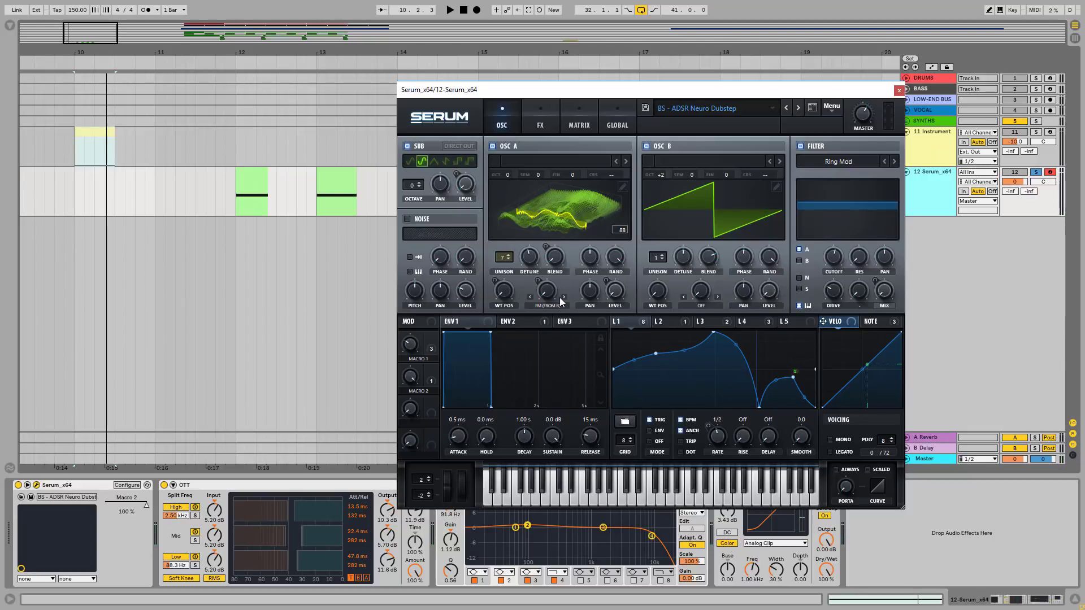
- Display LFO 2 and compare oscillator A's warp mode set to Off with FM (from B)
{"action": "left_click", "coordinate": [660, 321]}
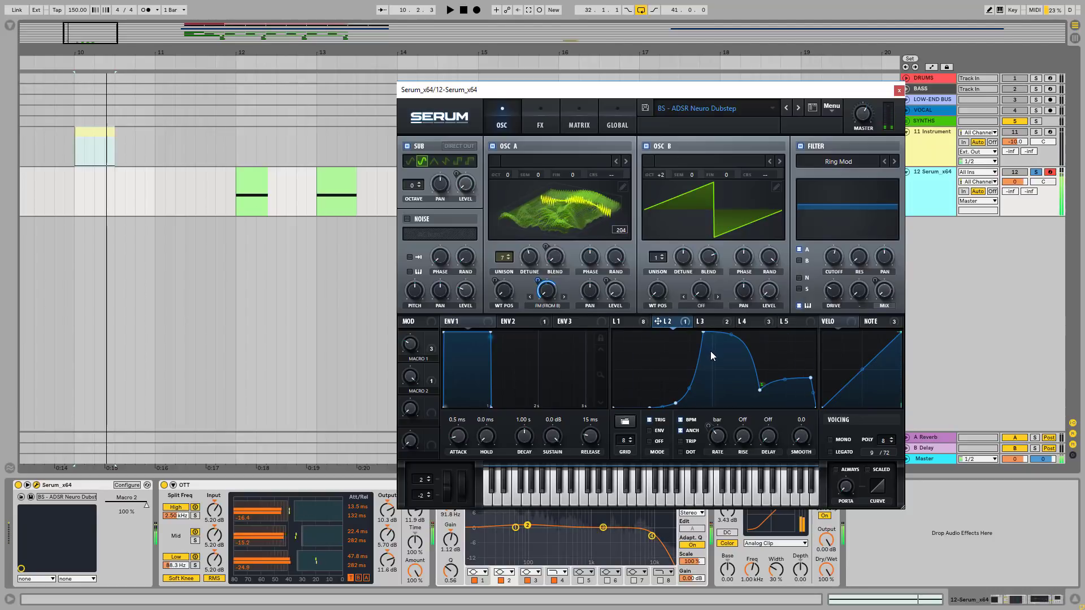
{"action": "left_click", "coordinate": [553, 307]}
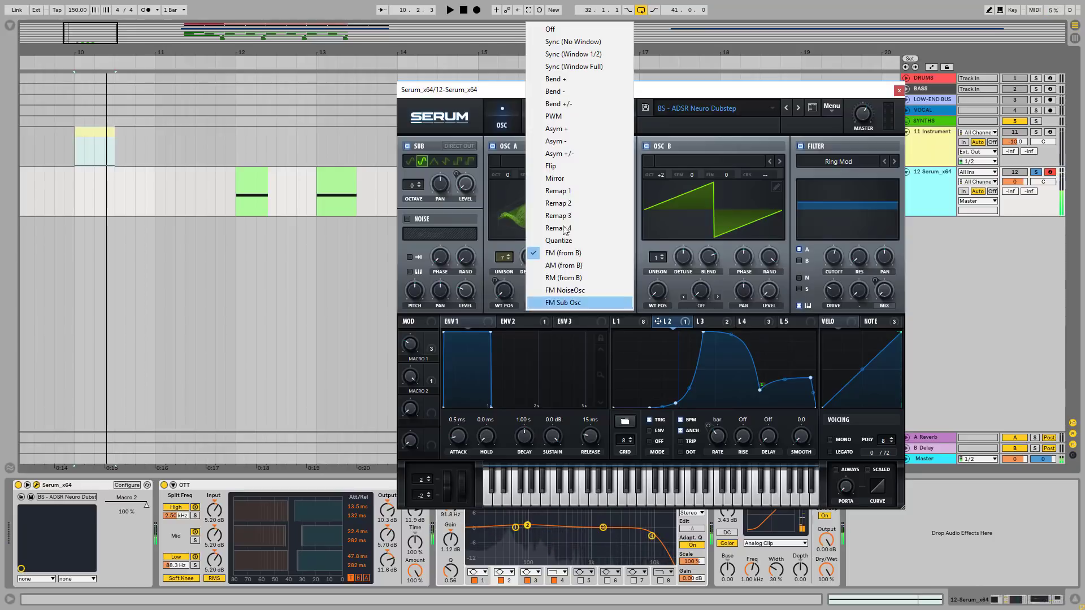
{"action": "left_click", "coordinate": [550, 29]}
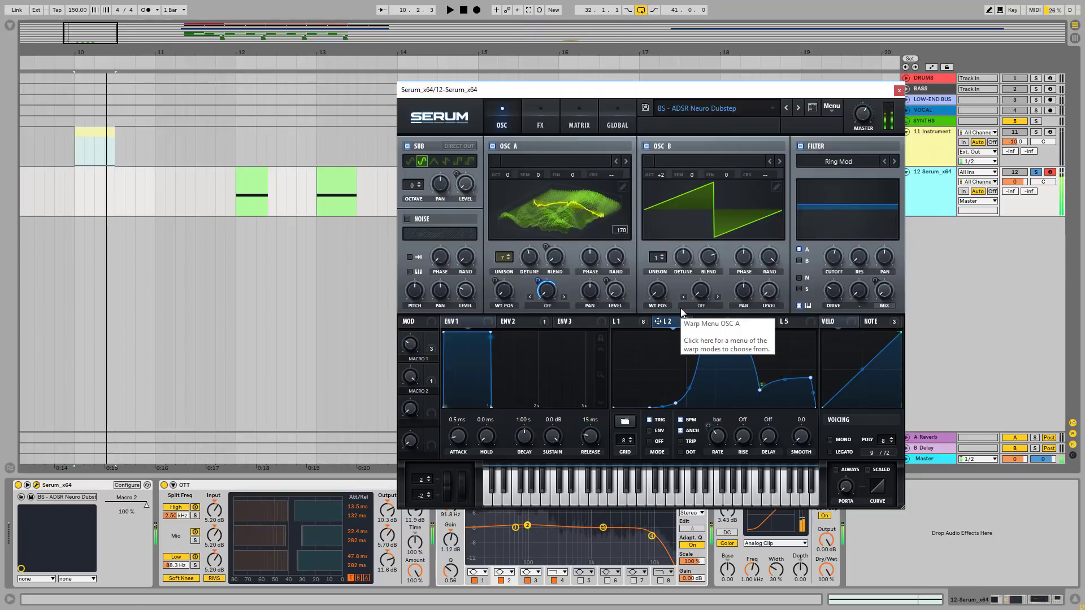
{"action": "left_click", "coordinate": [555, 304]}
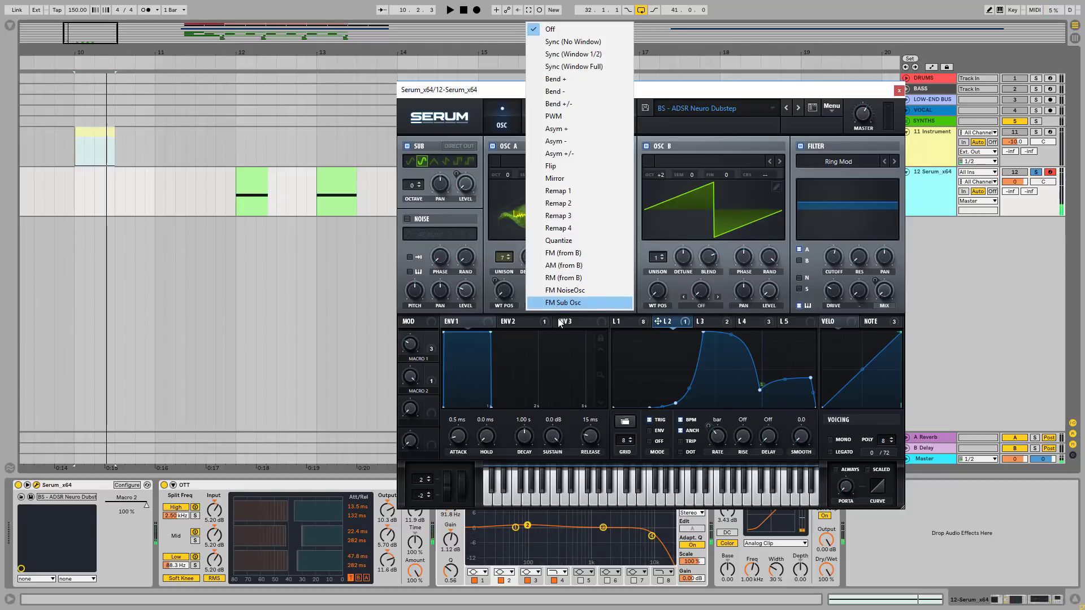
{"action": "left_click", "coordinate": [563, 252]}
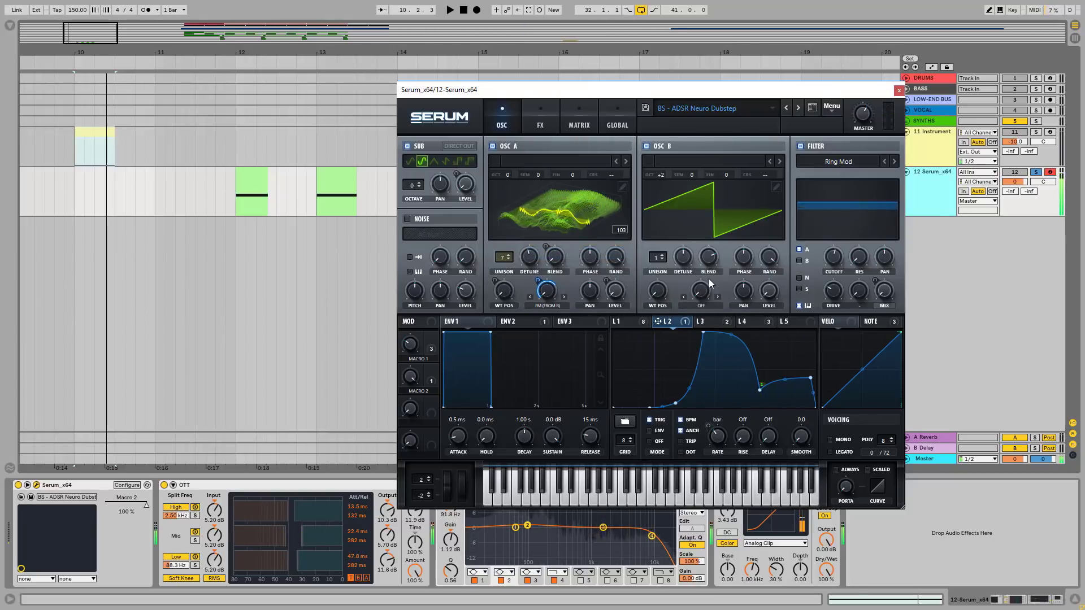
- Display LFO 1, check oscillator A's unison blend knob, and reduce the oscillator's unison to 1 voice
{"action": "left_click", "coordinate": [624, 321]}
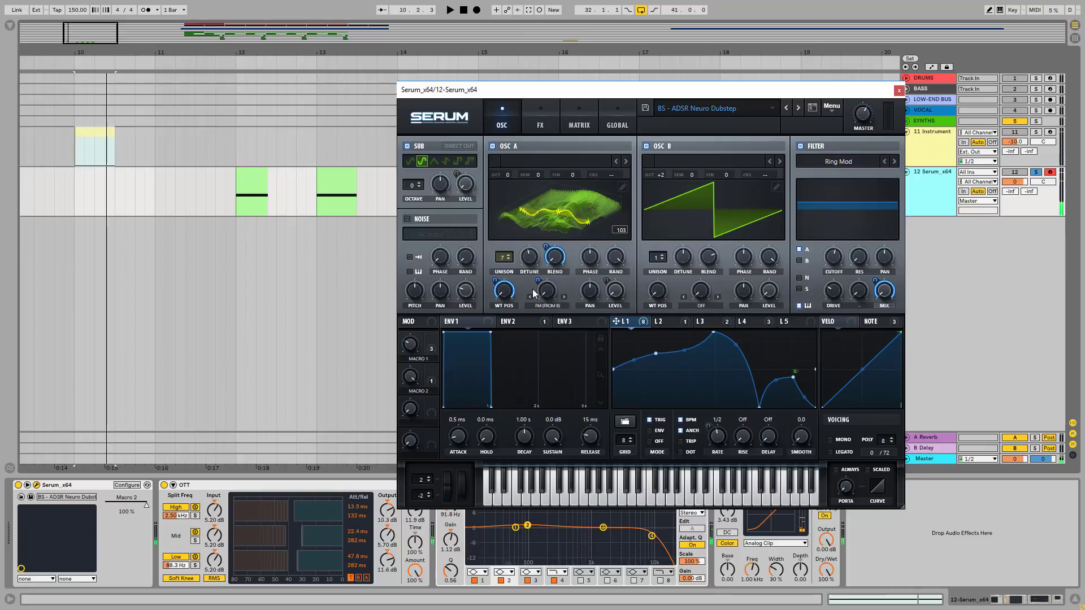
{"action": "right_click", "coordinate": [550, 254]}
{"action": "left_click", "coordinate": [558, 274]}
{"action": "right_click", "coordinate": [554, 261]}
{"action": "left_click", "coordinate": [569, 254]}
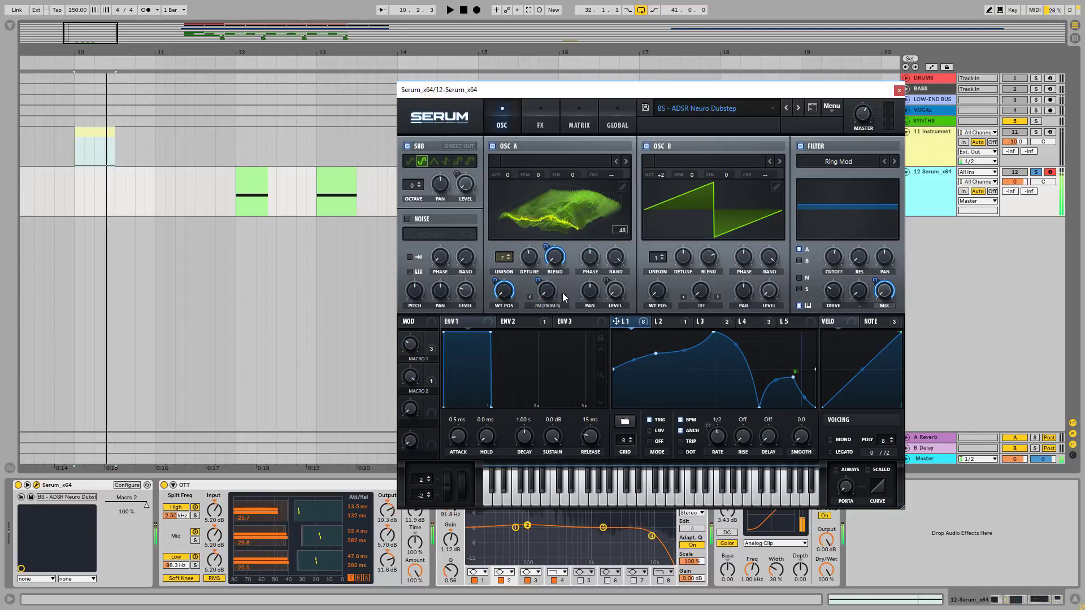
{"action": "left_click_drag", "start_coordinate": [504, 257], "coordinate": [491, 452]}
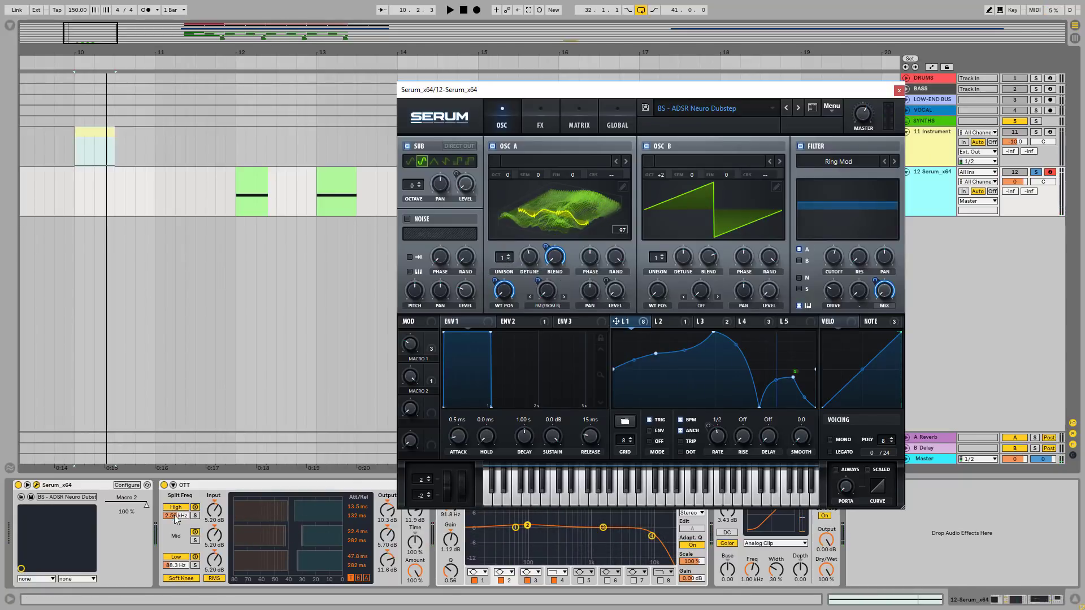
- View the Operator rack on the 11 Instrument track and return to the 12 Serum_x64 track
{"action": "left_click", "coordinate": [225, 143]}
{"action": "left_click", "coordinate": [258, 526]}
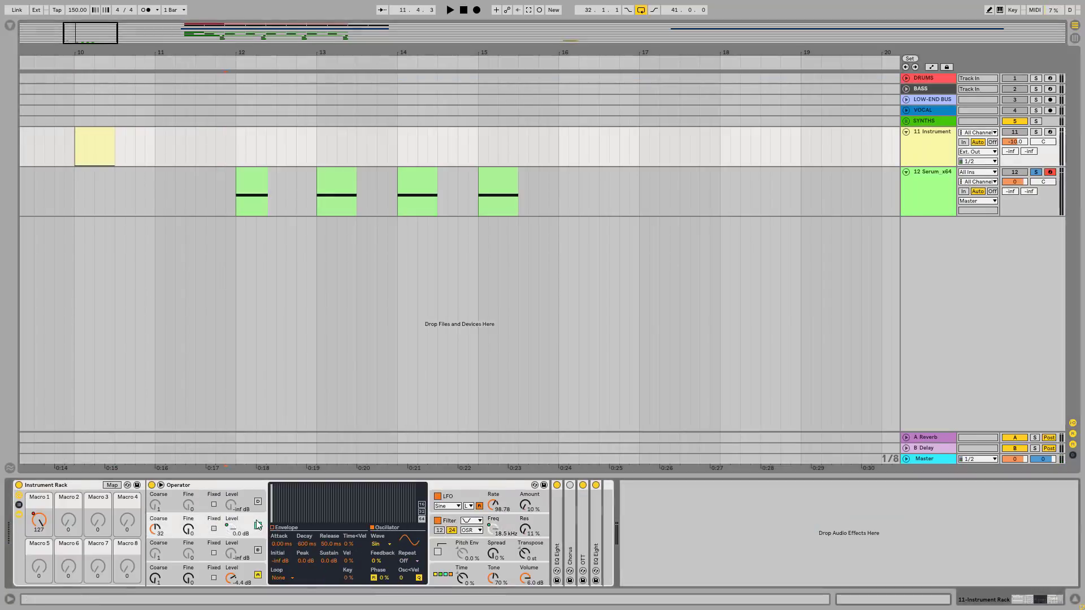
{"action": "left_click", "coordinate": [897, 177]}
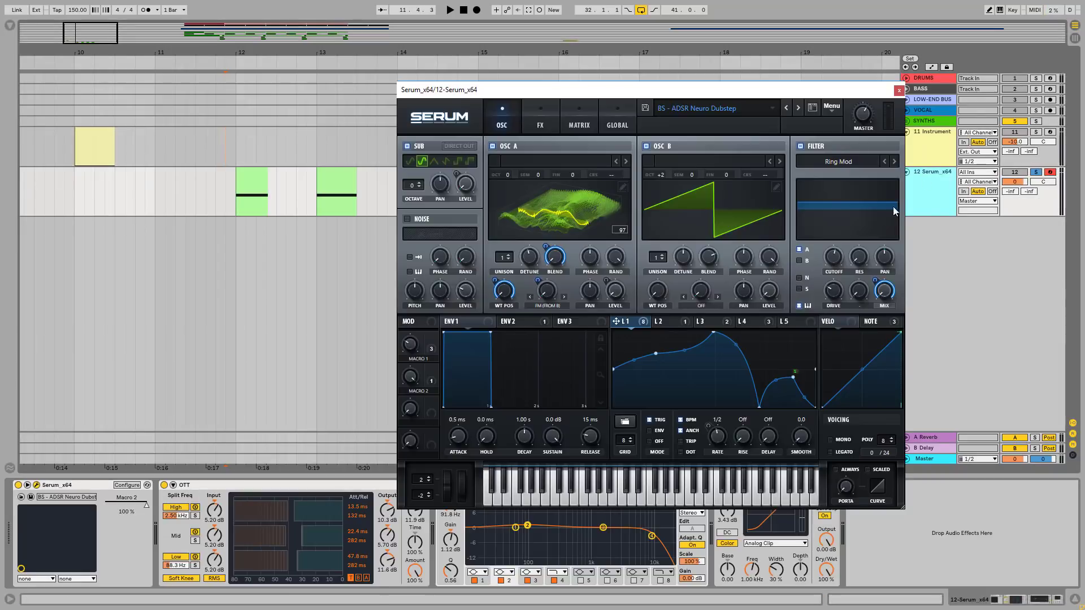
- Switch oscillator A to the 2D waveform view and sweep its wavetable position up and back down
{"action": "left_click", "coordinate": [559, 193]}
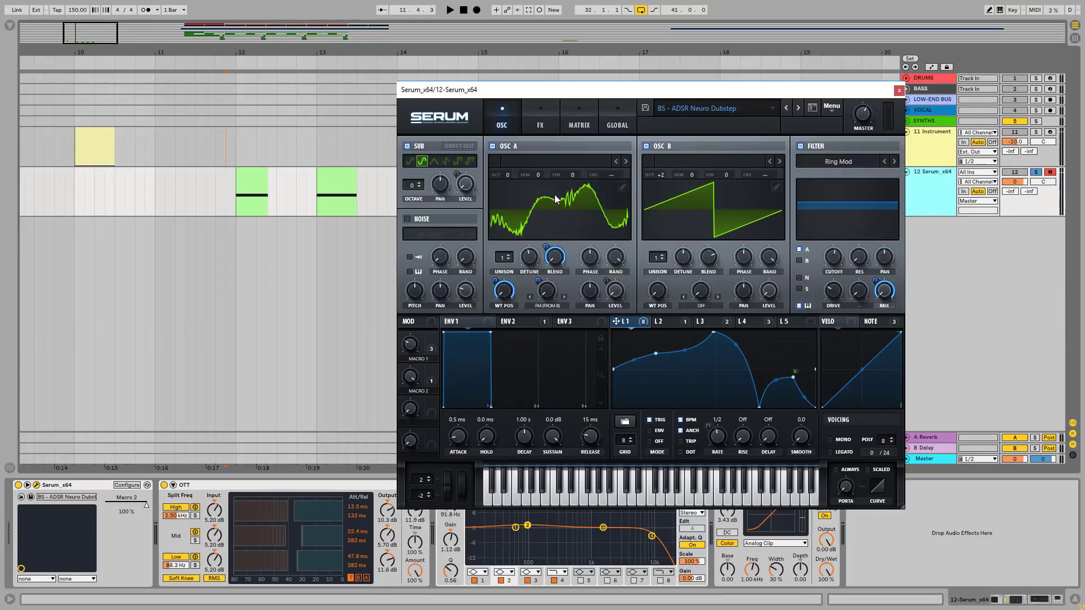
{"action": "left_click_drag", "start_coordinate": [503, 290], "coordinate": [511, 182]}
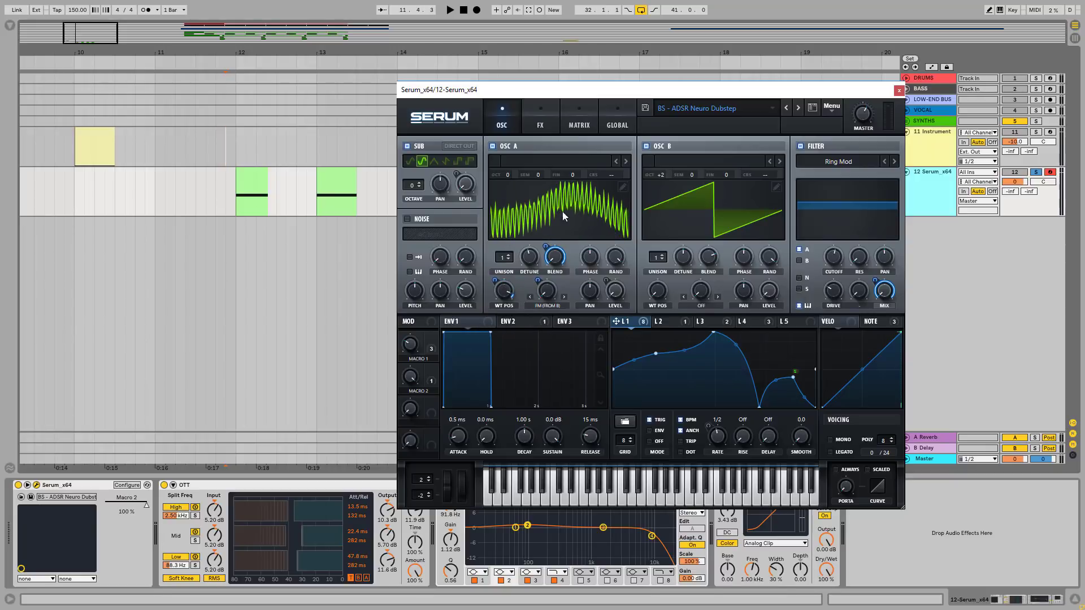
{"action": "left_click_drag", "start_coordinate": [505, 313], "coordinate": [502, 425]}
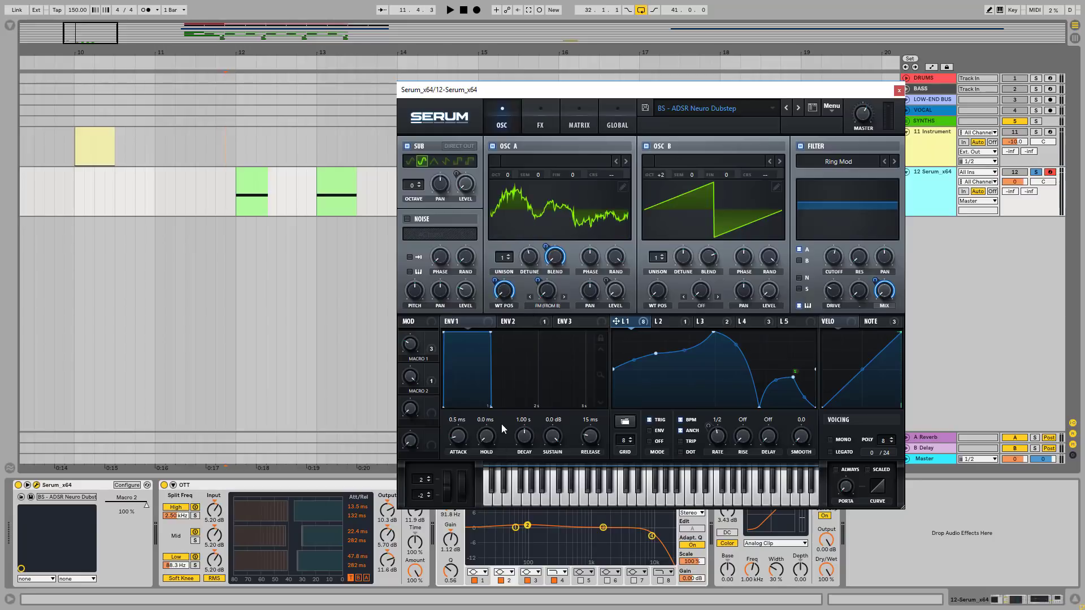
- Set oscillator A's unison back to 7 voices and view the LFO 3 and LFO 2 shapes
{"action": "left_click_drag", "start_coordinate": [509, 260], "coordinate": [504, 222]}
{"action": "left_click", "coordinate": [668, 321]}
{"action": "left_click", "coordinate": [707, 321]}
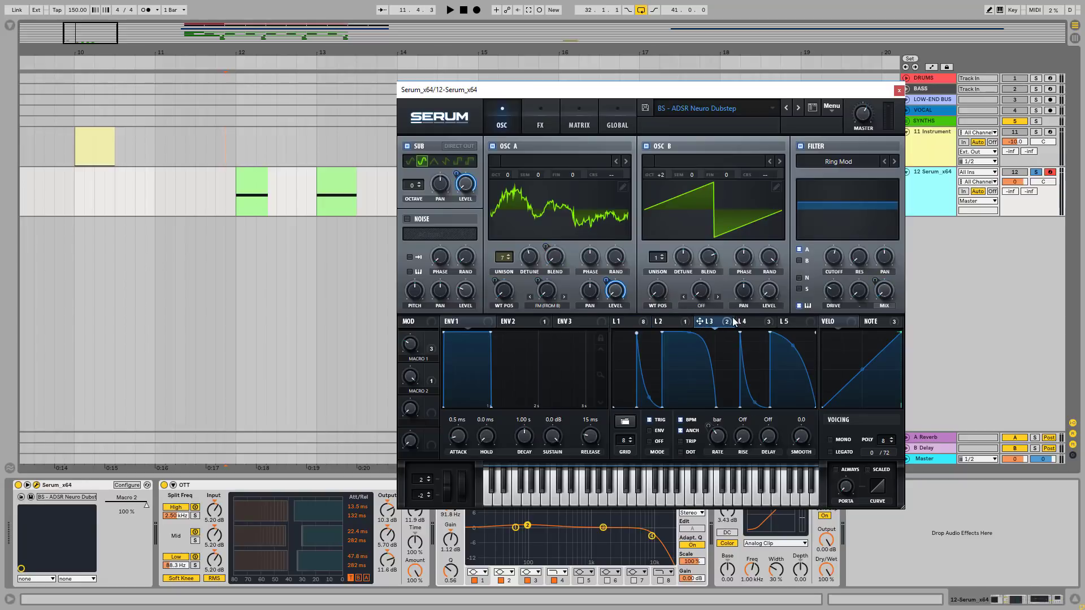
{"action": "left_click", "coordinate": [672, 320]}
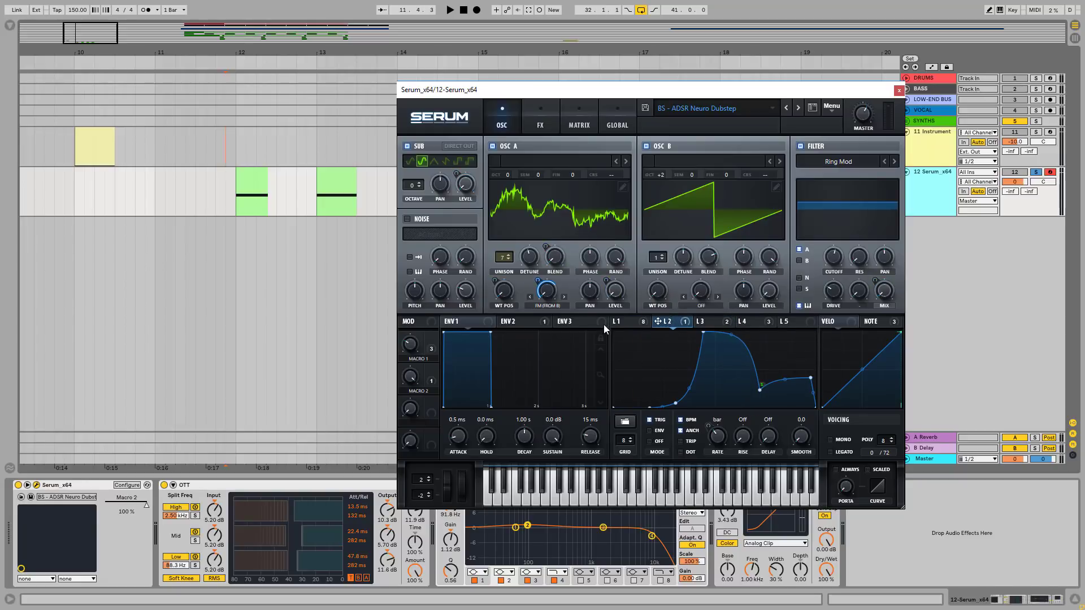
- Display LFO 1, return oscillator A to the 3D wavetable view, and check its unison blend modulation
{"action": "left_click", "coordinate": [622, 321]}
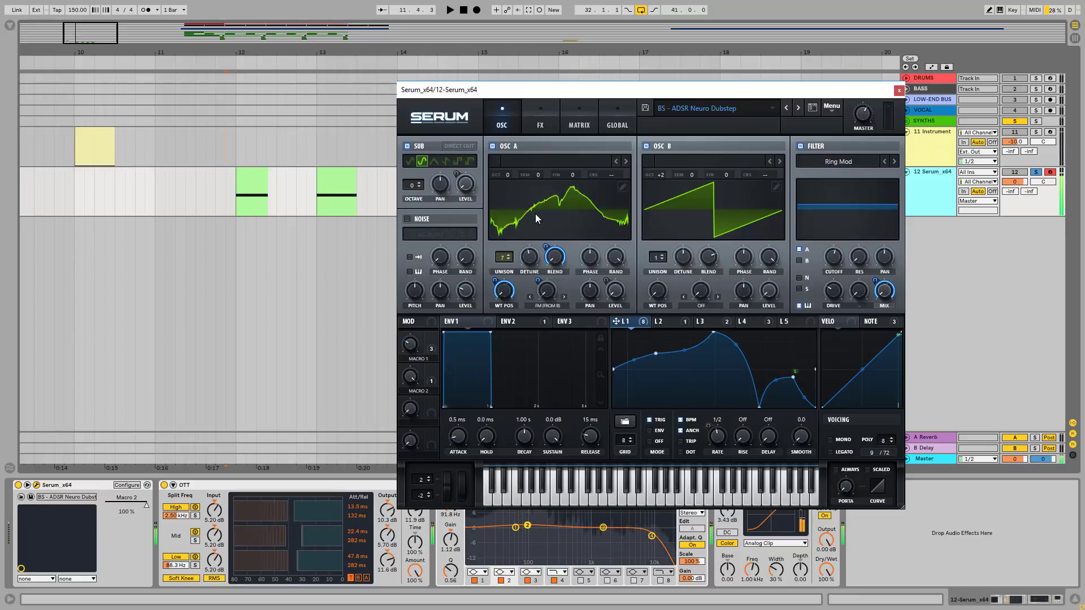
{"action": "left_click", "coordinate": [517, 217]}
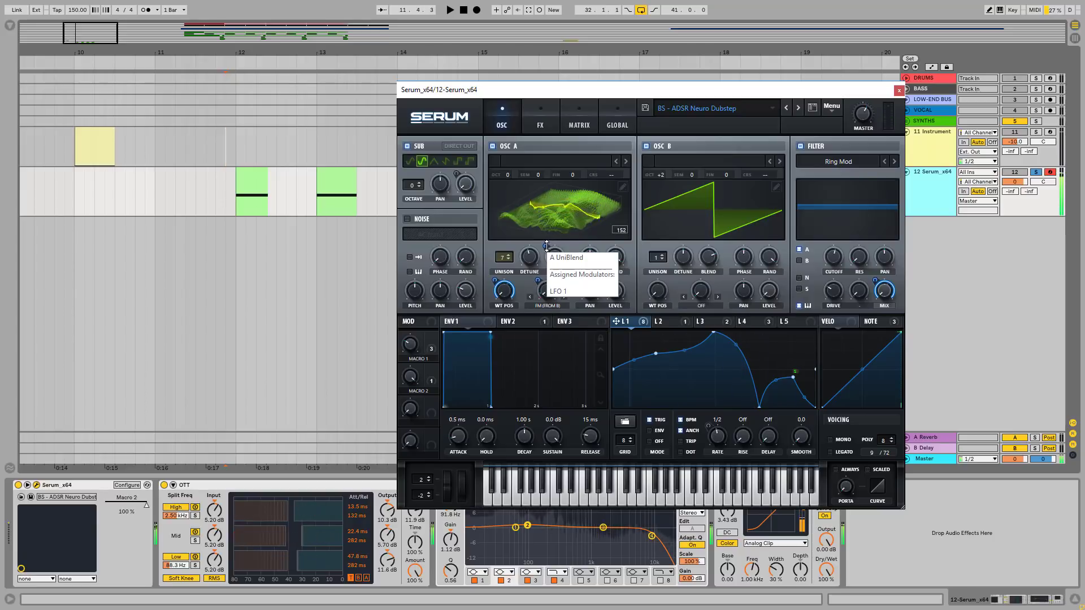
{"action": "left_click_drag", "start_coordinate": [546, 246], "coordinate": [561, 138]}
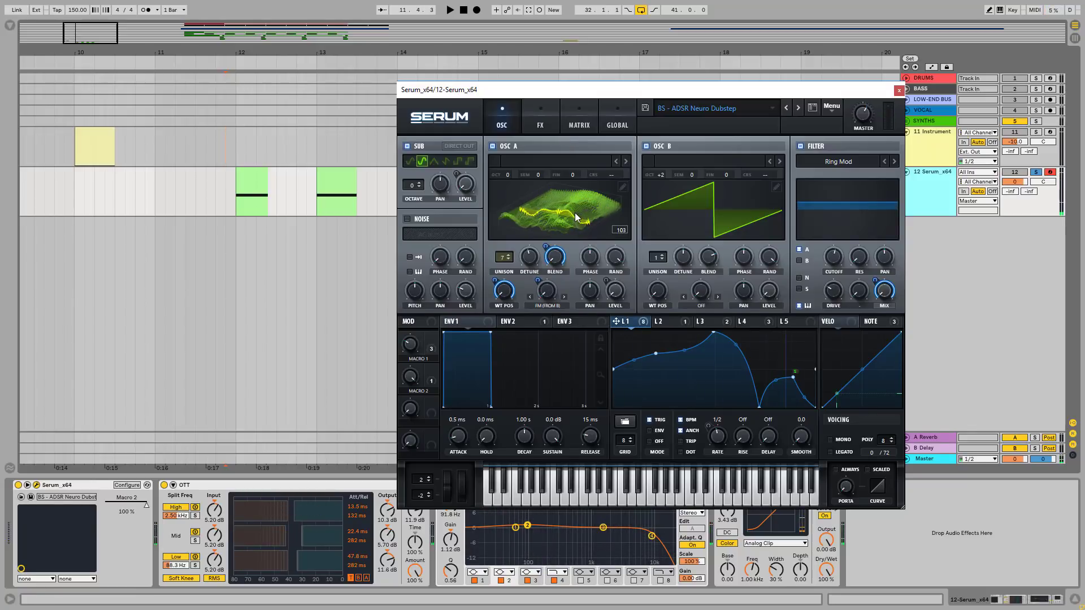
- Compare the patch with the Ring Mod filter off and on, and switch the filter off again
{"action": "left_click", "coordinate": [802, 144]}
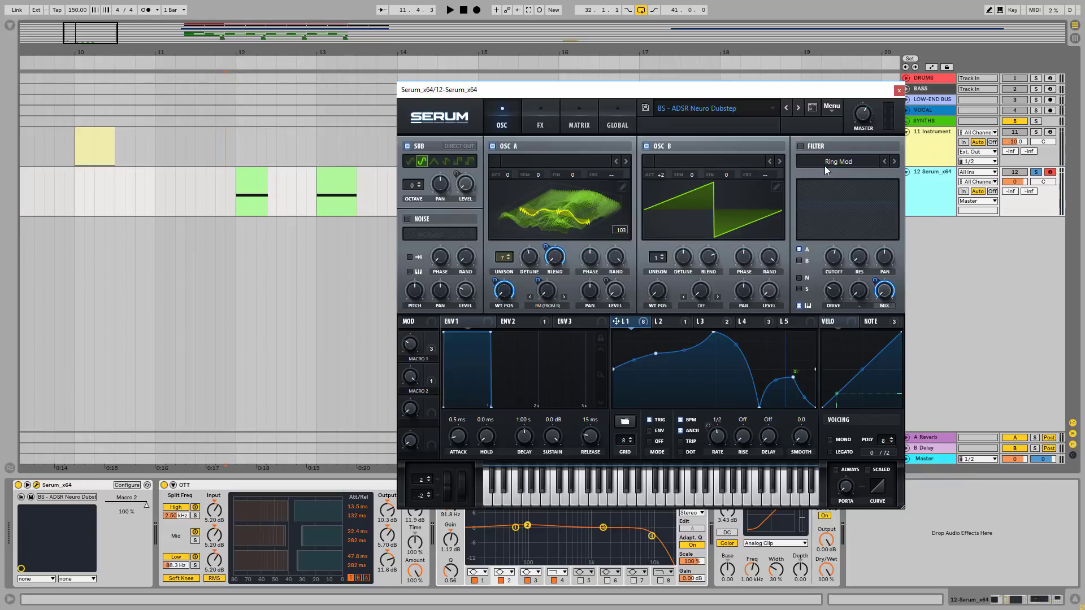
{"action": "left_click", "coordinate": [801, 146]}
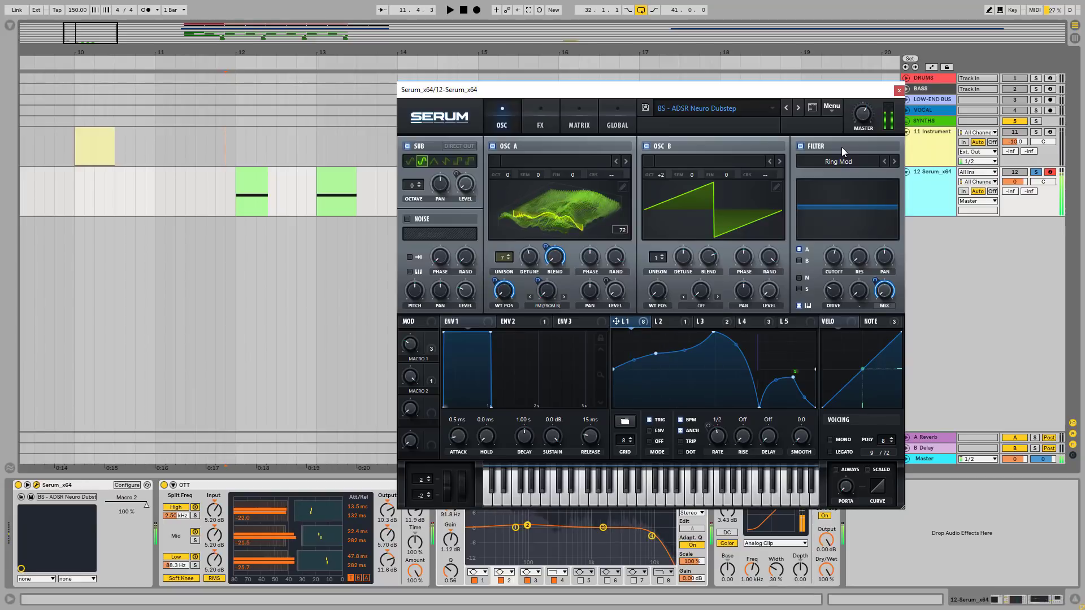
{"action": "left_click", "coordinate": [800, 146]}
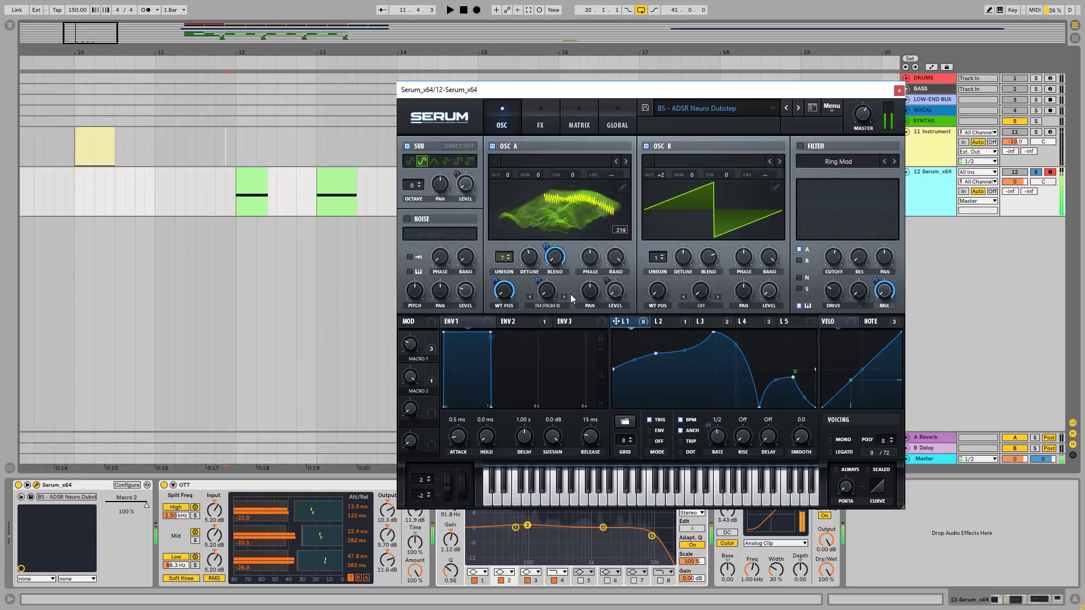
- Try the Bend - warp mode on oscillator A with varied warp amounts, and switch it to Asym -
{"action": "left_click", "coordinate": [547, 304]}
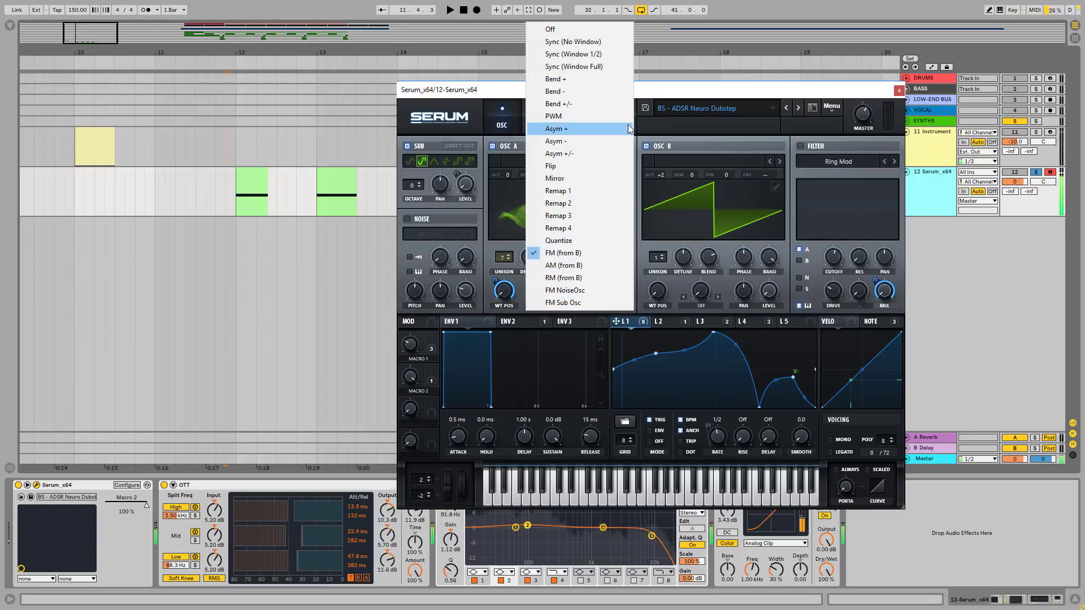
{"action": "left_click", "coordinate": [557, 91]}
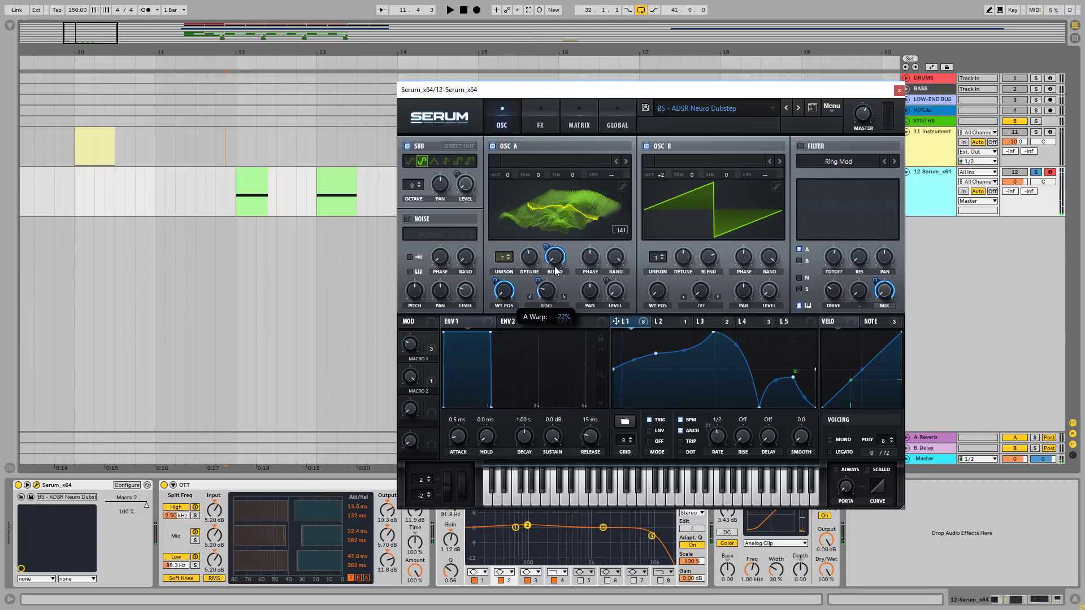
{"action": "mouse_move", "coordinate": [547, 293]}
{"action": "left_mouse_down"}
{"action": "mouse_move", "coordinate": [551, 283]}
{"action": "mouse_move", "coordinate": [548, 311]}
{"action": "mouse_move", "coordinate": [545, 300]}
{"action": "left_mouse_up"}
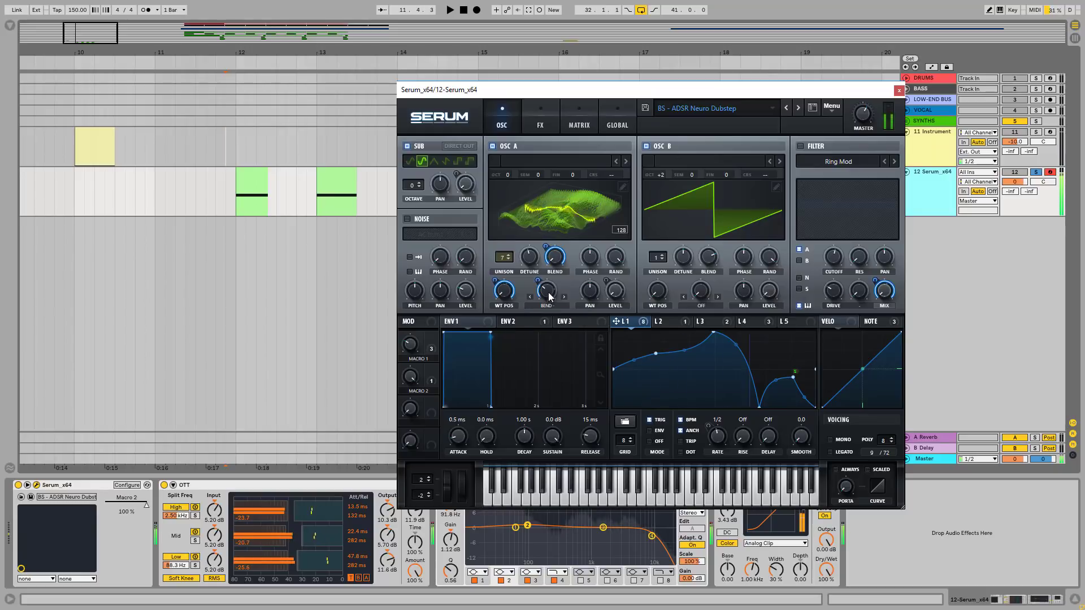
{"action": "left_click", "coordinate": [548, 304]}
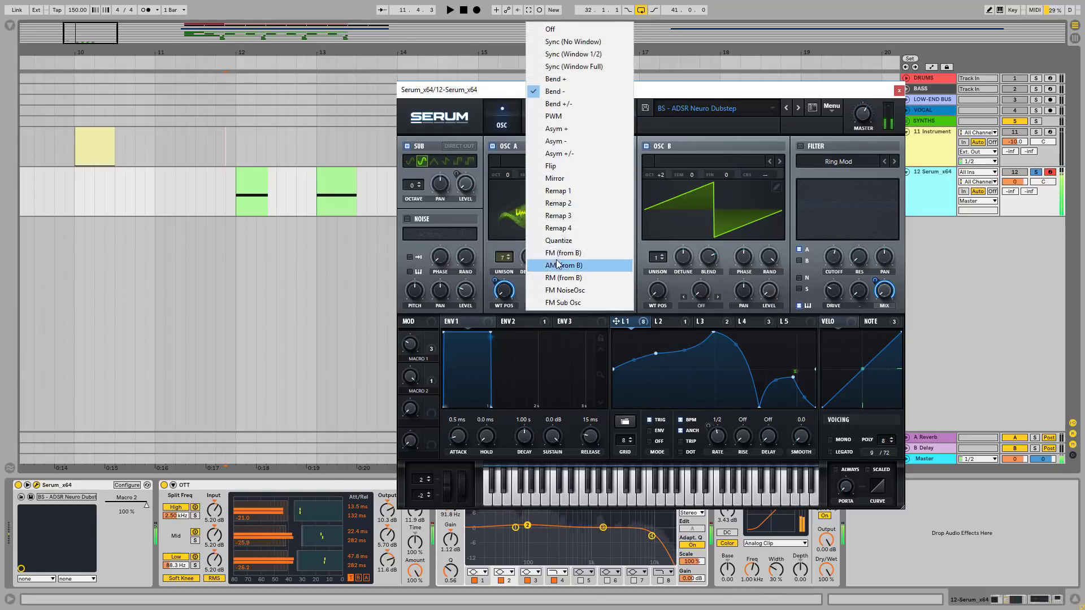
{"action": "left_click", "coordinate": [557, 141]}
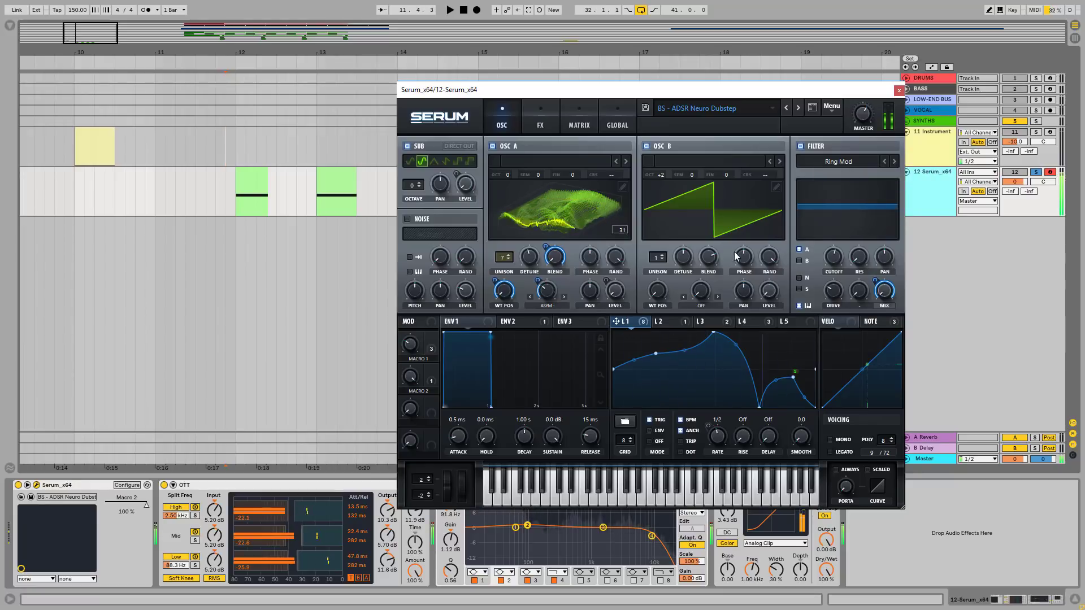
- Set oscillator A's warp mode back to FM (from B)
{"action": "left_click", "coordinate": [544, 304]}
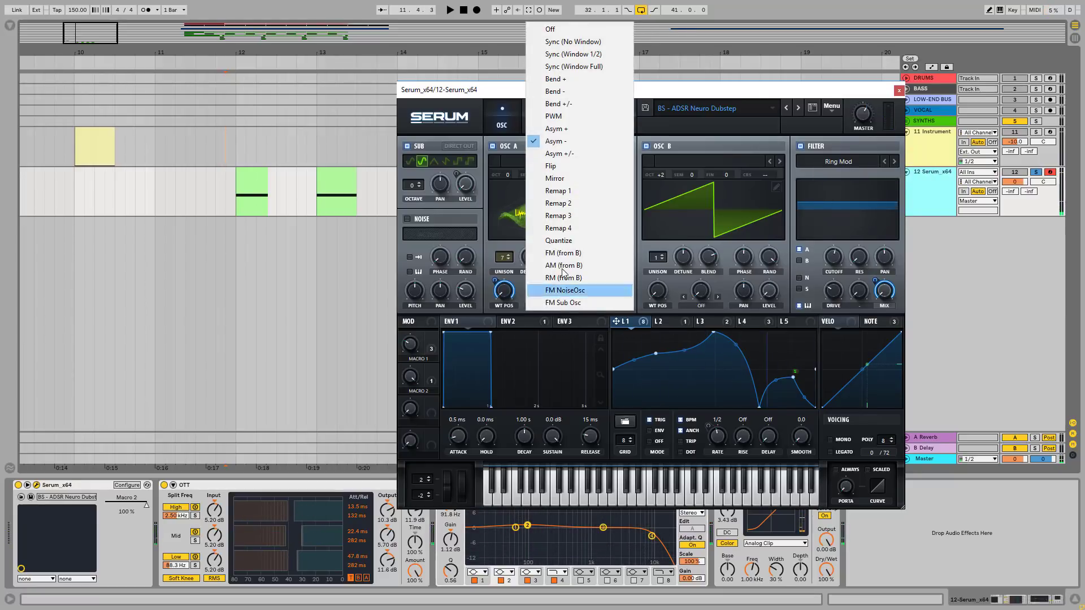
{"action": "left_click", "coordinate": [567, 254]}
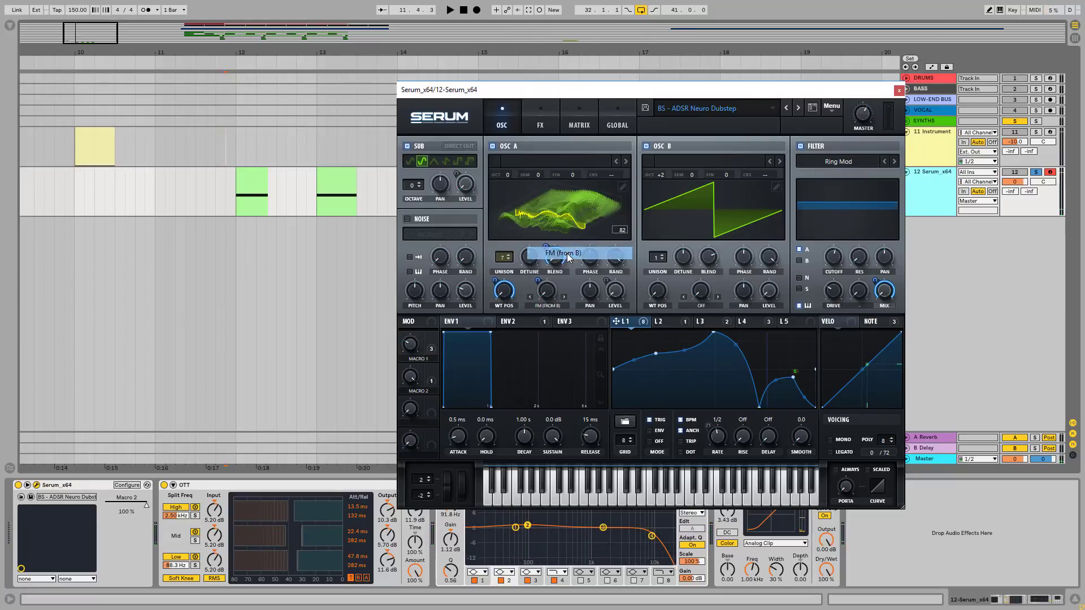
{"action": "left_click", "coordinate": [547, 304]}
- Open Serum's effects page and compare the sound with the Phaser bypassed and re-enabled
{"action": "left_click", "coordinate": [540, 121]}
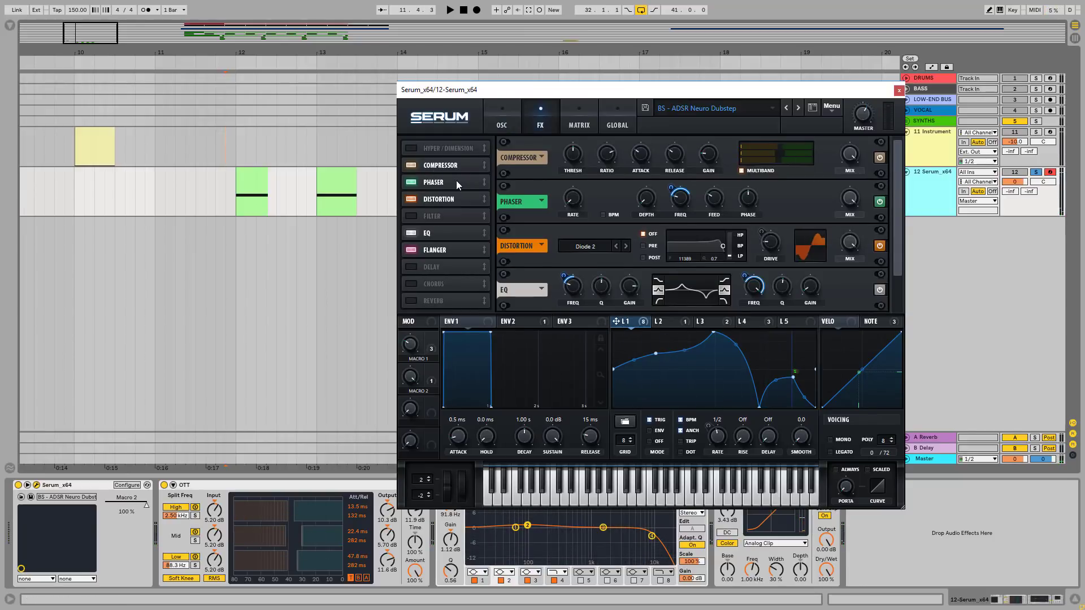
{"action": "scroll", "coordinate": [682, 217], "scroll_direction": "down", "scroll_amount": 1}
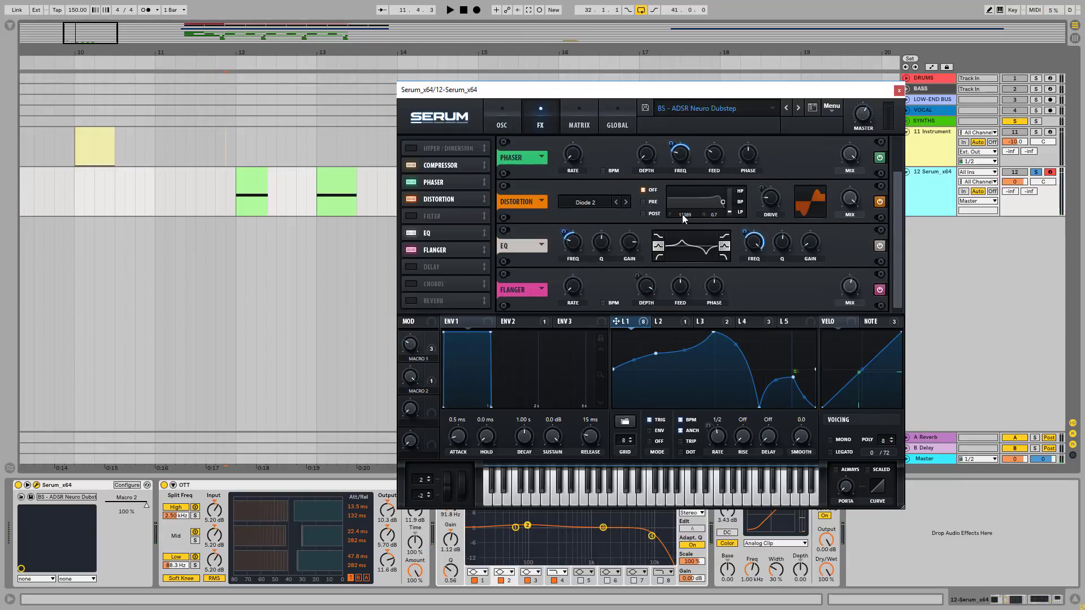
{"action": "left_click", "coordinate": [880, 157]}
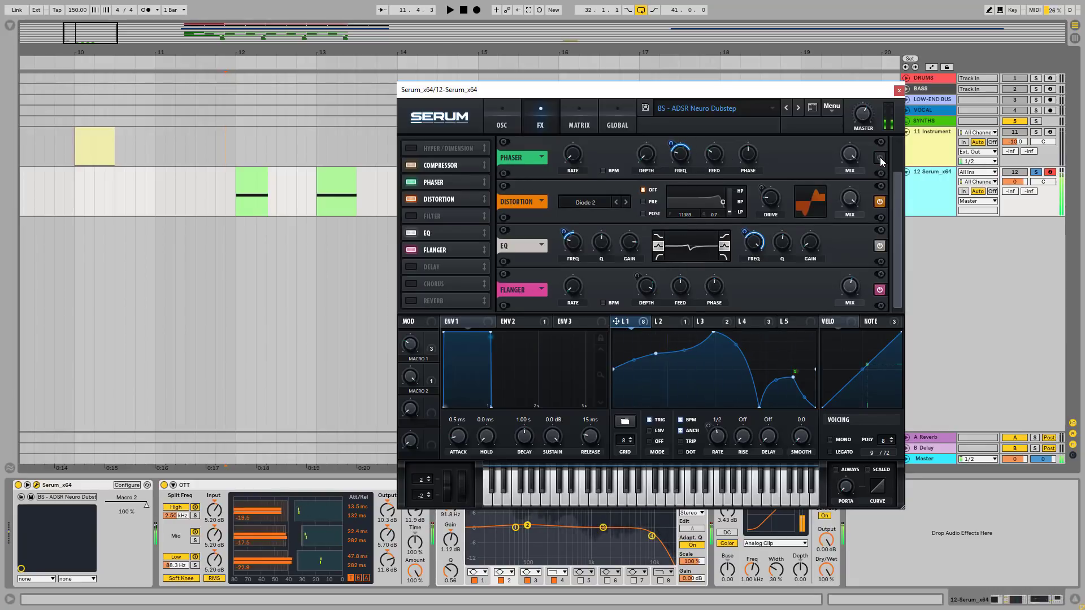
{"action": "left_click", "coordinate": [879, 157]}
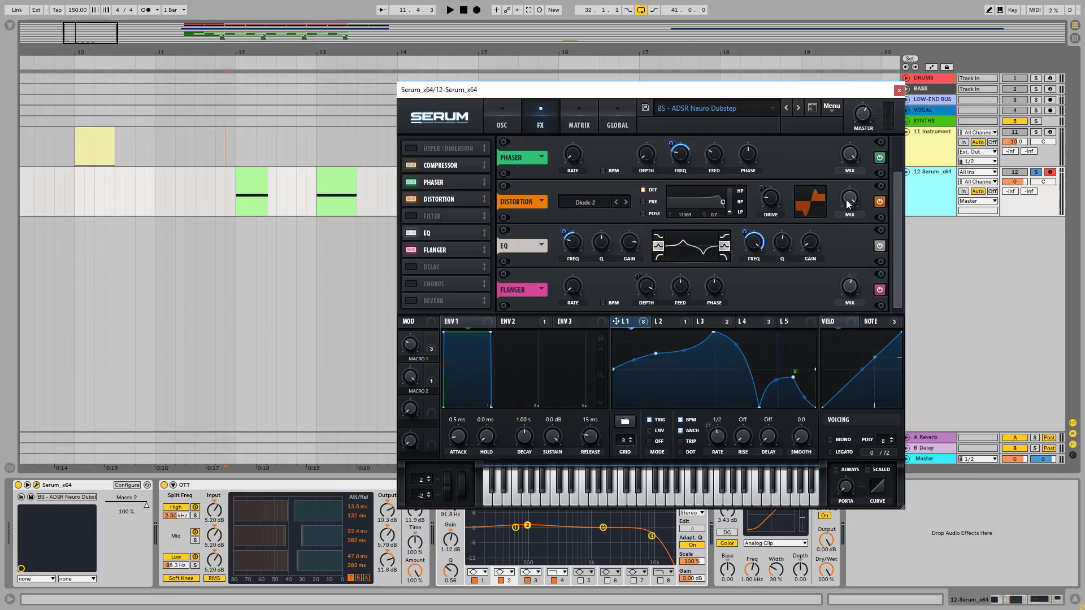
- Compare the Serum sound with the Distortion and then the EQ effect bypassed, re-enabling each one
{"action": "left_click", "coordinate": [880, 202]}
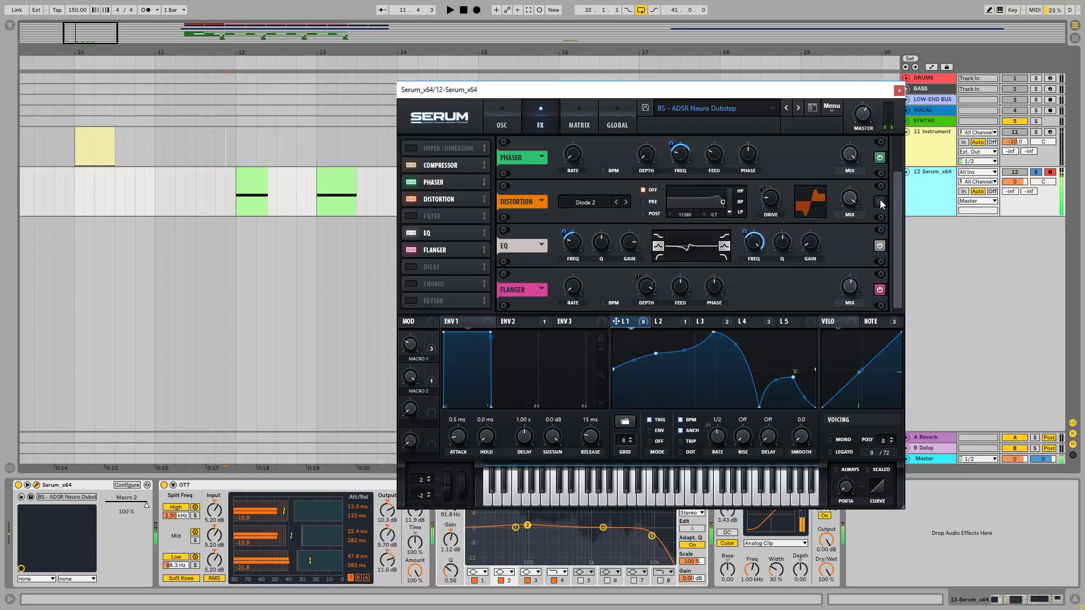
{"action": "left_click", "coordinate": [880, 202]}
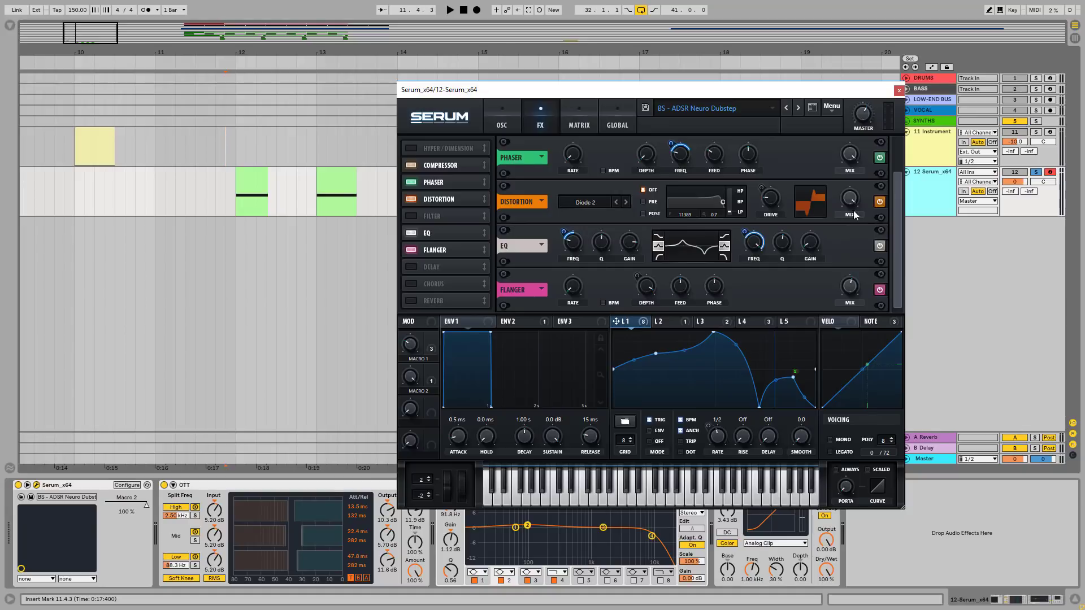
{"action": "left_click", "coordinate": [878, 248]}
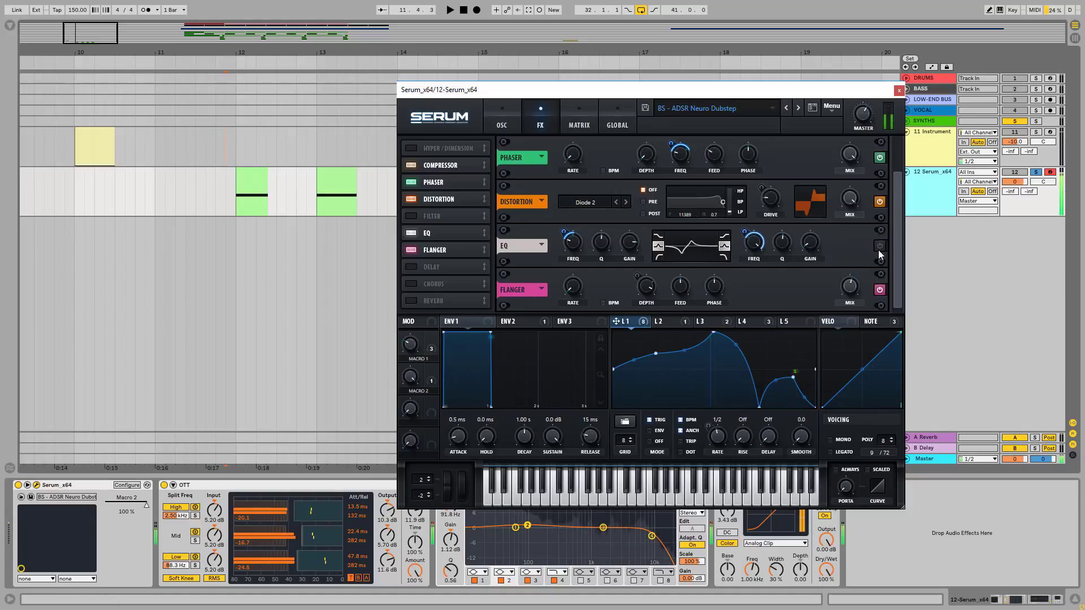
{"action": "left_click", "coordinate": [878, 249]}
{"action": "left_click", "coordinate": [878, 249]}
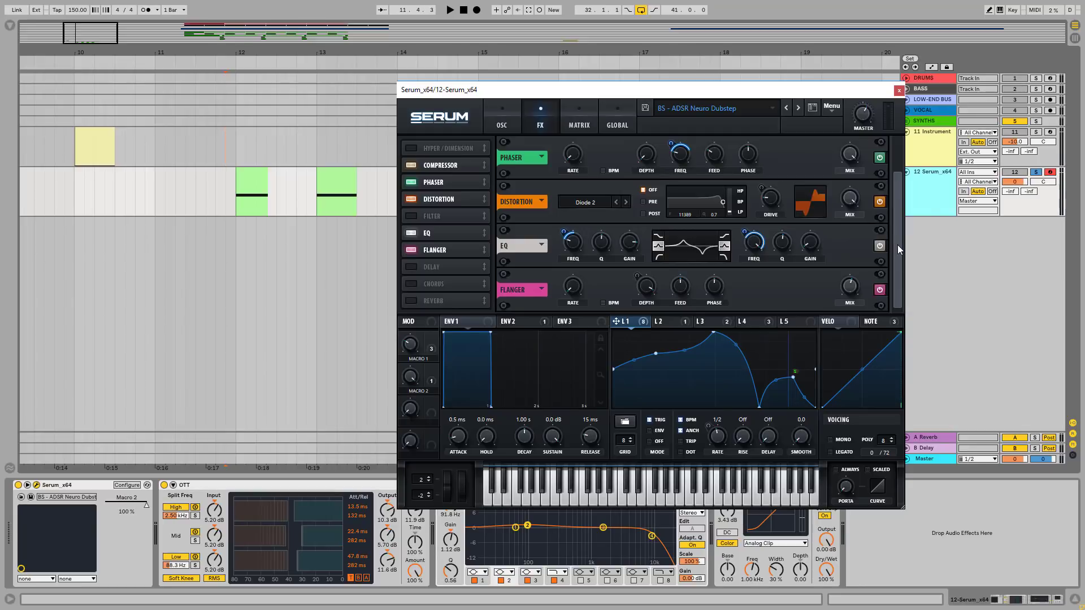
{"action": "left_click", "coordinate": [879, 246]}
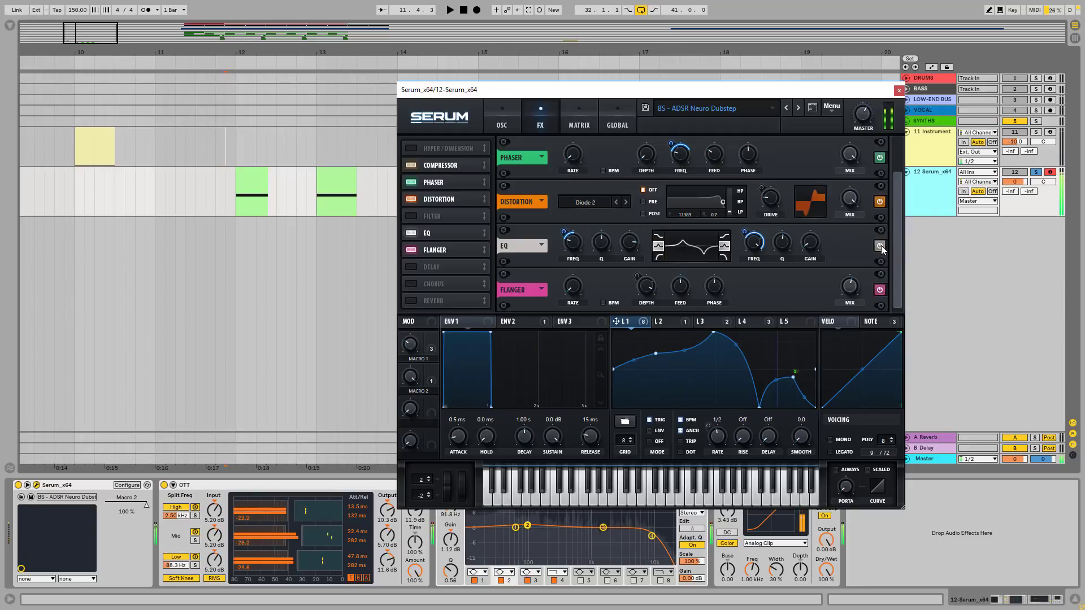
{"action": "left_click", "coordinate": [881, 247]}
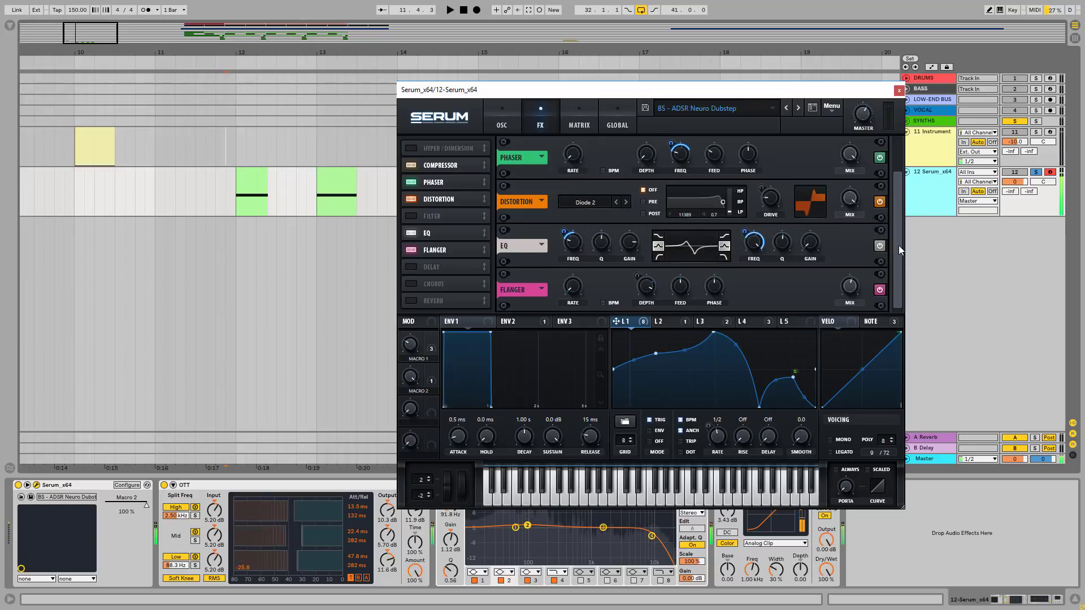
- Compare the sound with the Flanger bypassed and re-enabled
{"action": "left_click", "coordinate": [879, 290]}
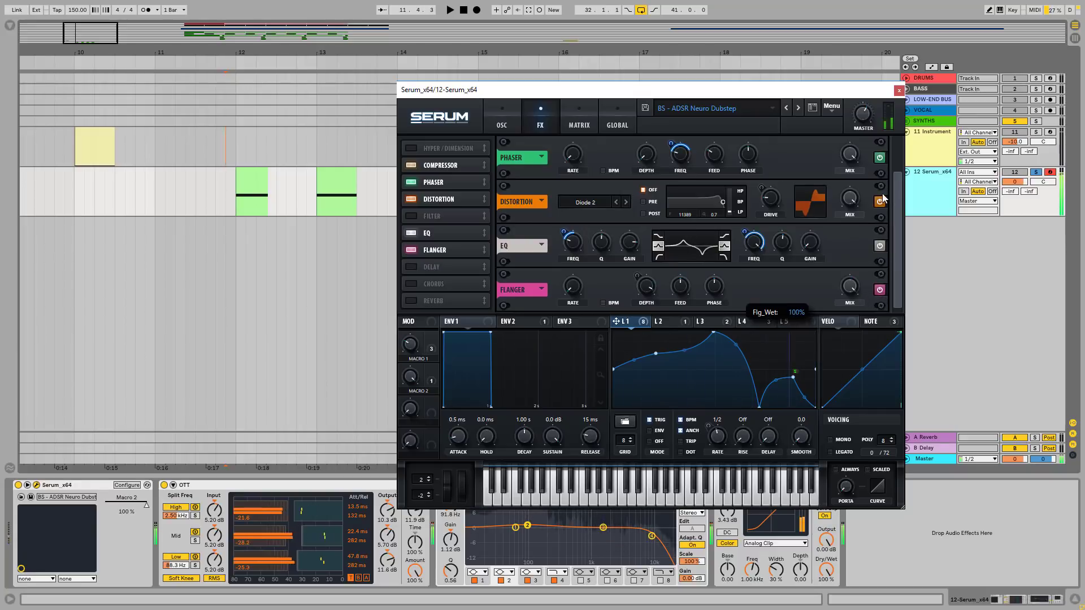
{"action": "left_click", "coordinate": [879, 289]}
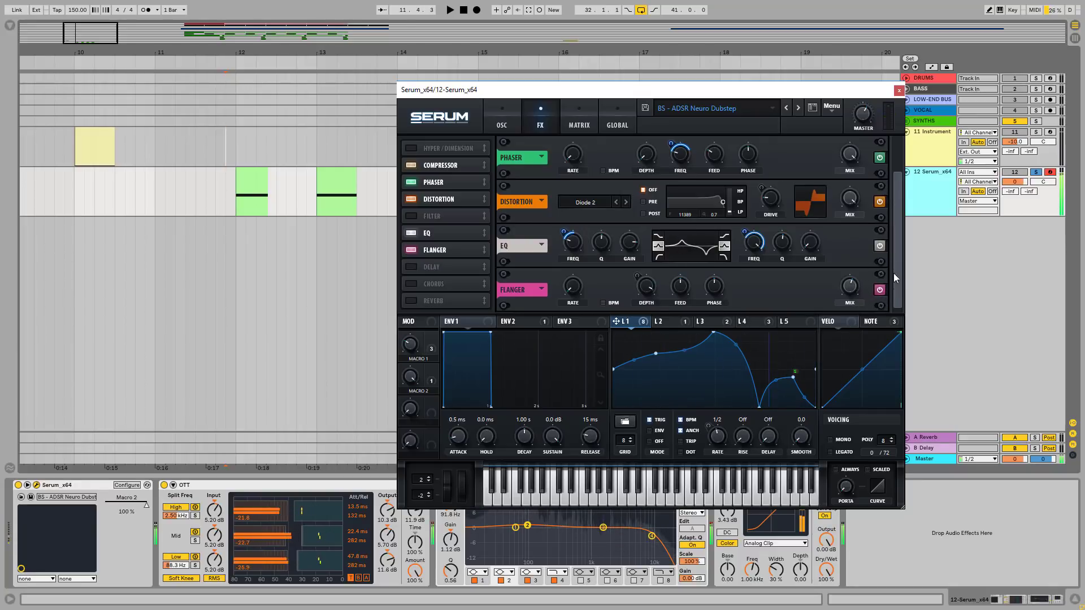
- Close the Serum window and bring the full arrangement of drums, bass, vocal and synths from bar 33 into view
{"action": "left_click", "coordinate": [899, 91]}
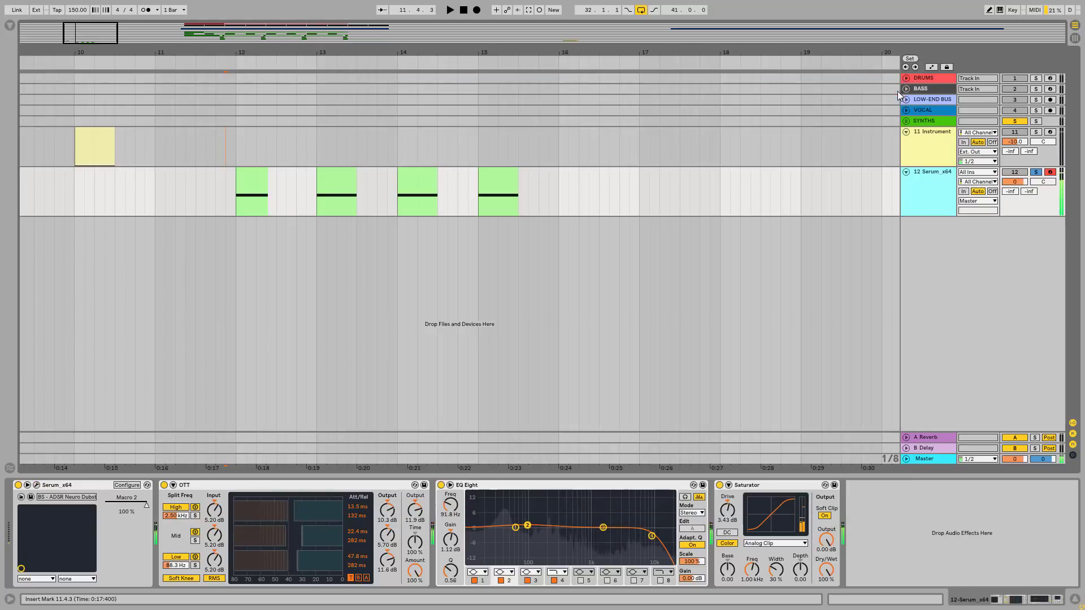
{"action": "key", "text": "minus"}
{"action": "key", "text": "minus"}
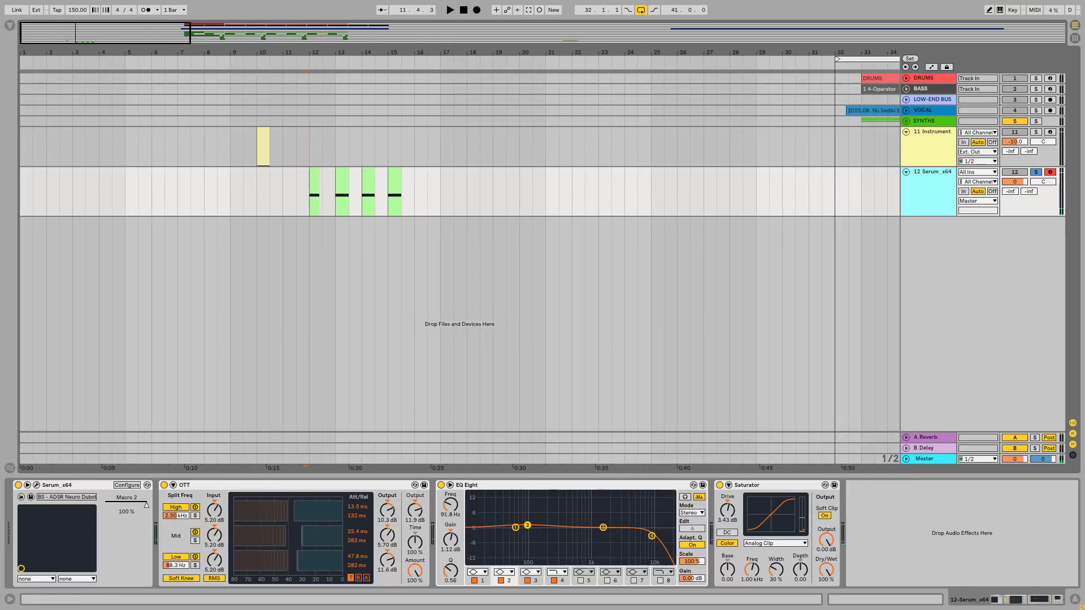
{"action": "left_click_drag", "start_coordinate": [829, 54], "coordinate": [272, 59]}
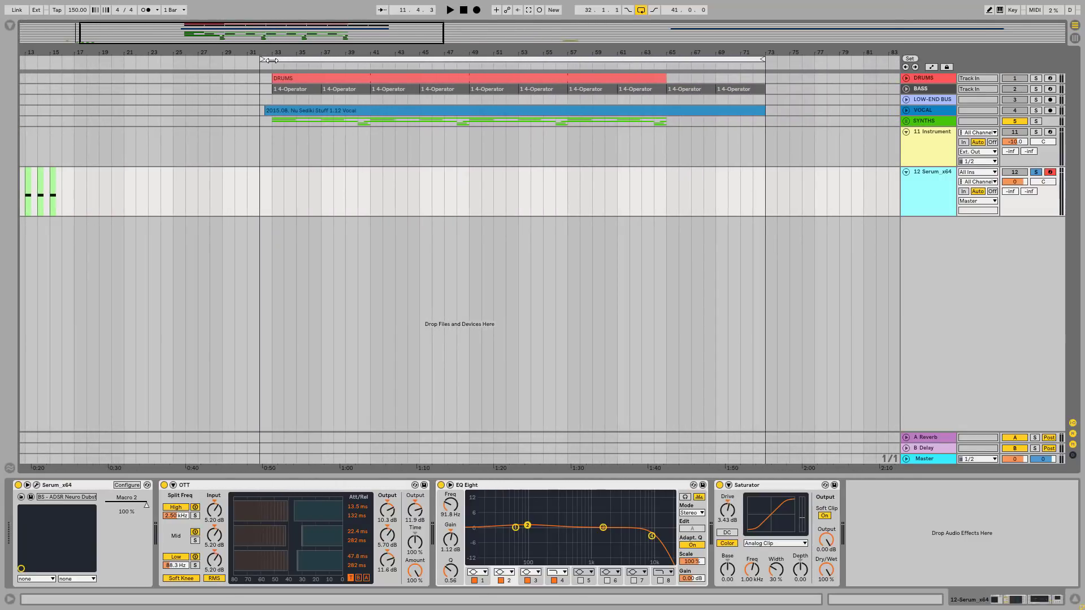